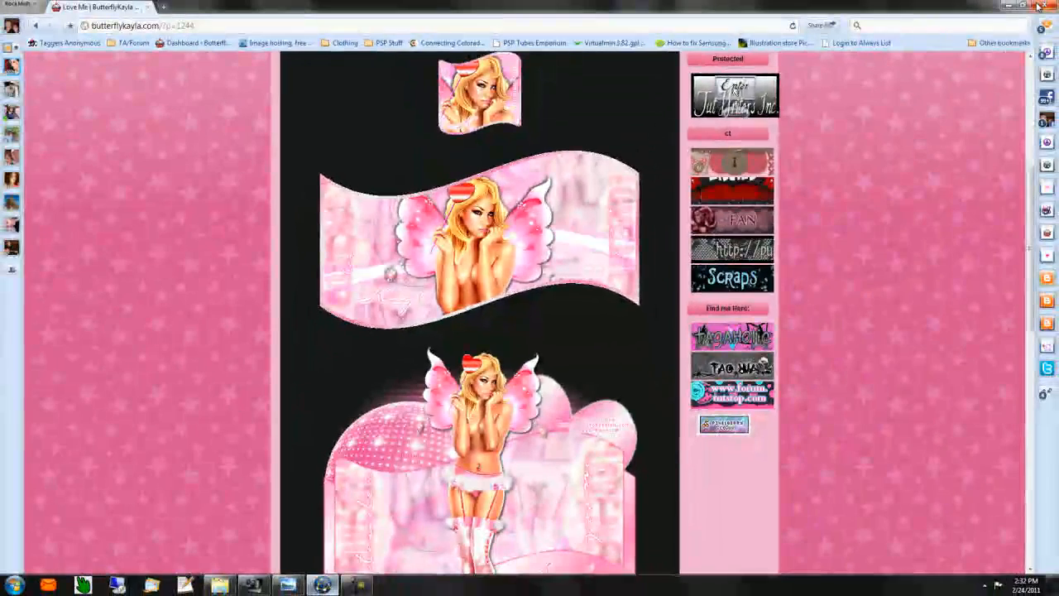
- Leave the blog page and close the supply list image to return to the wave template
{"action": "left_click", "coordinate": [1040, 6]}
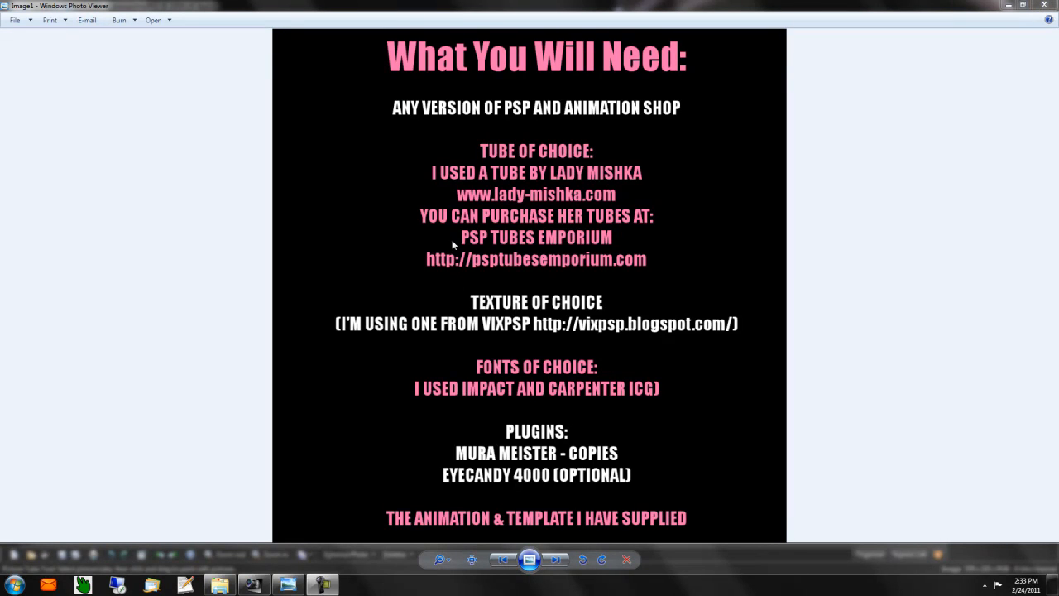
{"action": "left_click", "coordinate": [1045, 5]}
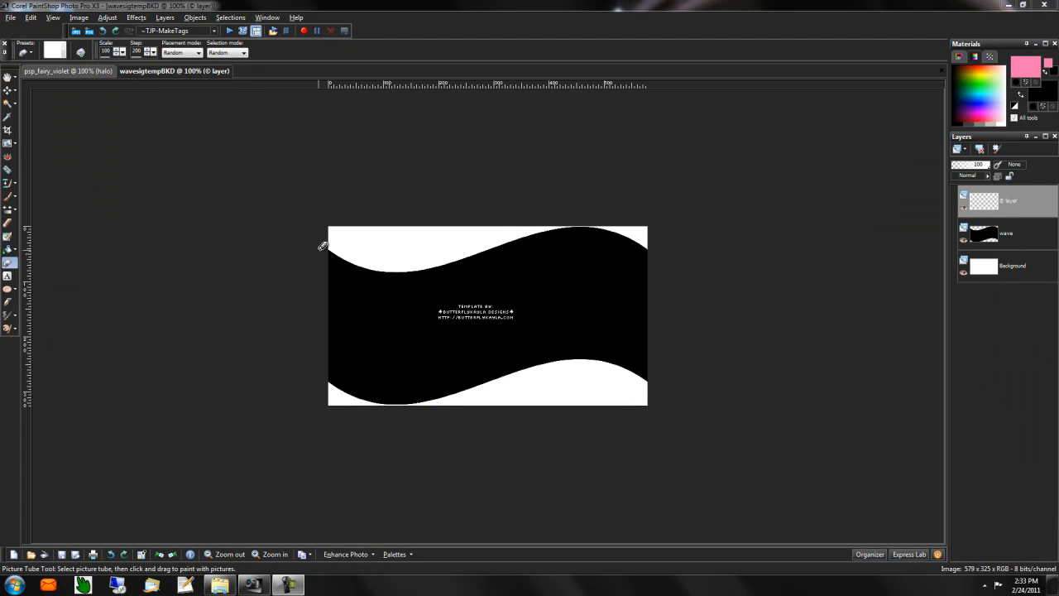
- Duplicate the wavesigtempBKD template as Image5 and close the original
{"action": "left_click", "coordinate": [70, 72]}
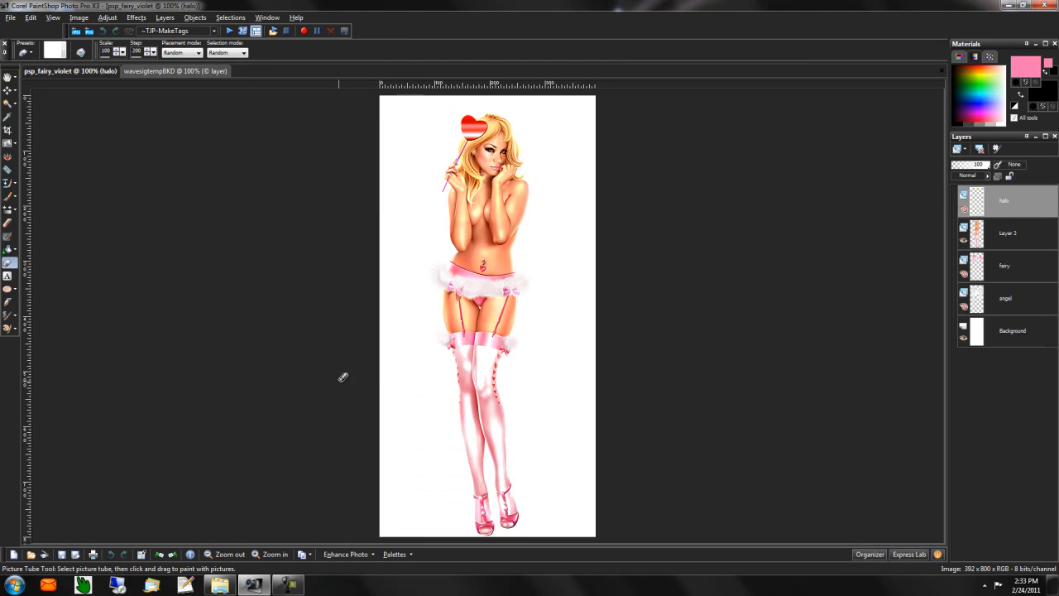
{"action": "left_click", "coordinate": [156, 72]}
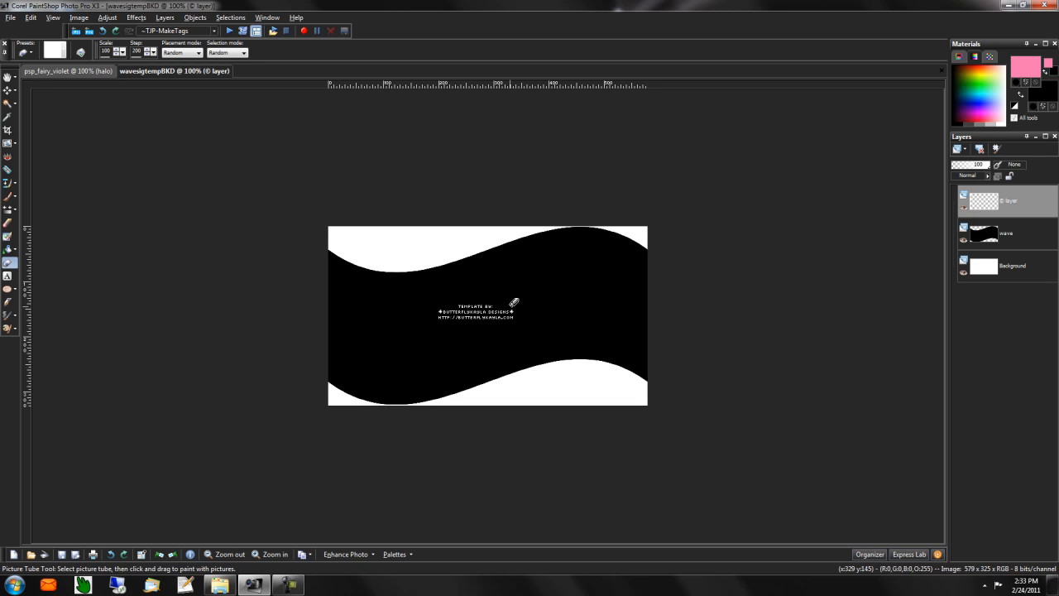
{"action": "key", "text": "shift+d"}
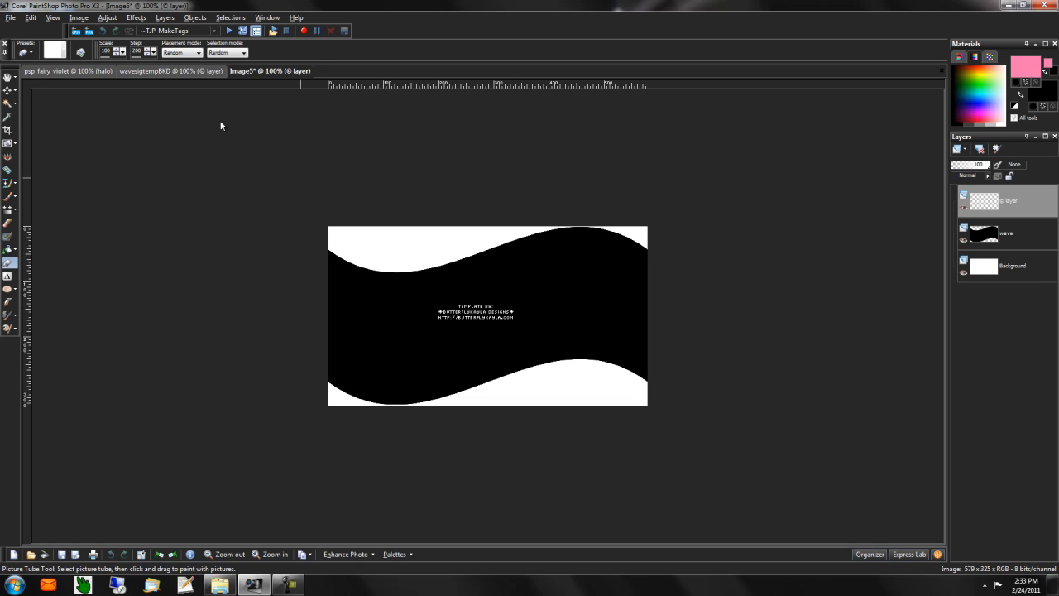
{"action": "left_click", "coordinate": [206, 72]}
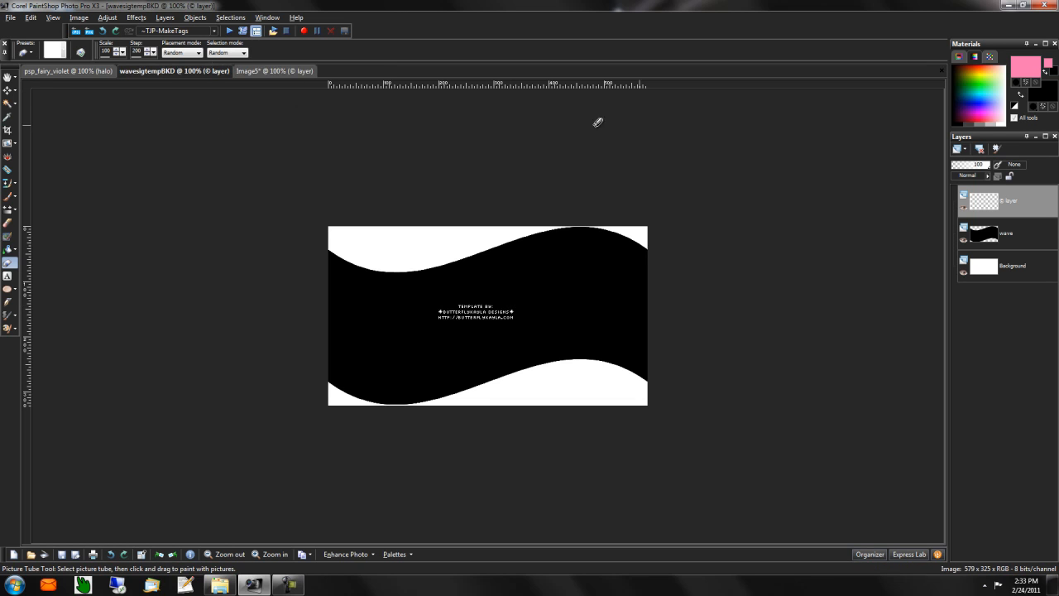
{"action": "left_click", "coordinate": [941, 71]}
- Delete the © copyright layer from Image5 and bring the Vix_TextureSet1 folder forward
{"action": "right_click", "coordinate": [1018, 204]}
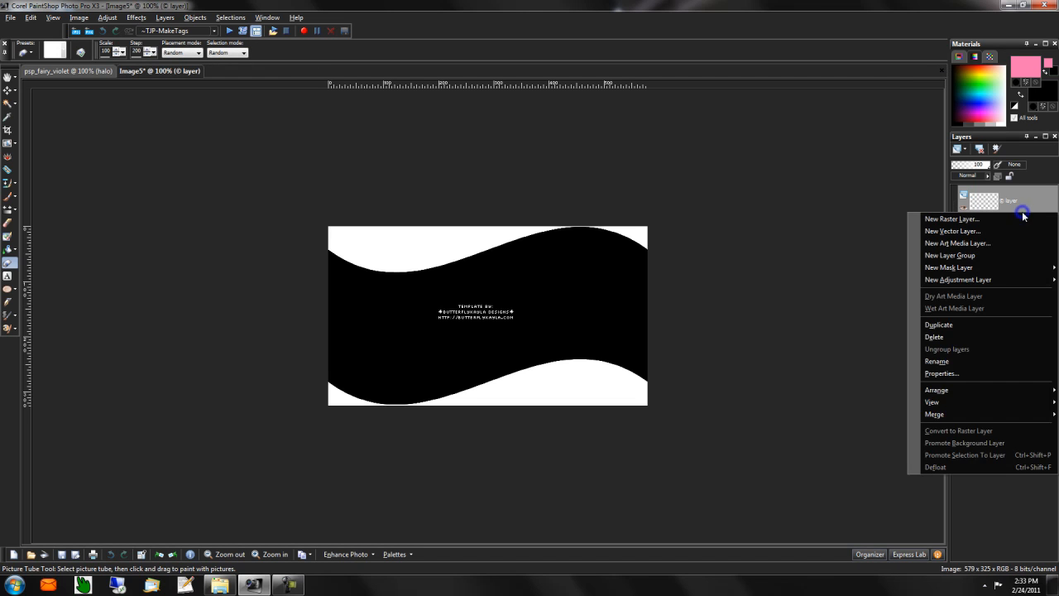
{"action": "left_click", "coordinate": [943, 337]}
{"action": "left_click", "coordinate": [501, 310]}
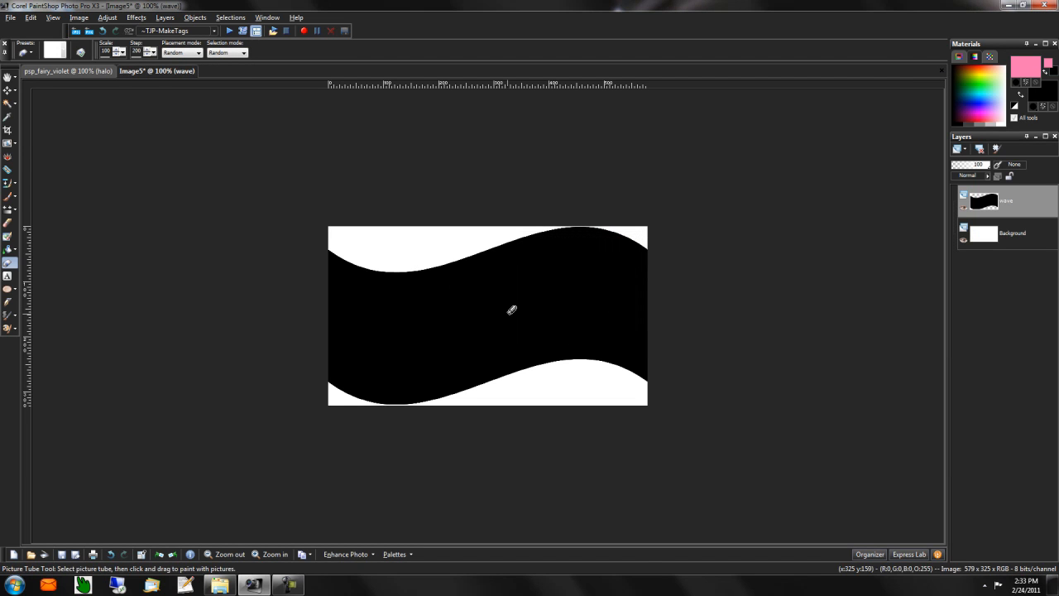
{"action": "mouse_move", "coordinate": [219, 584]}
{"action": "left_click", "coordinate": [213, 522]}
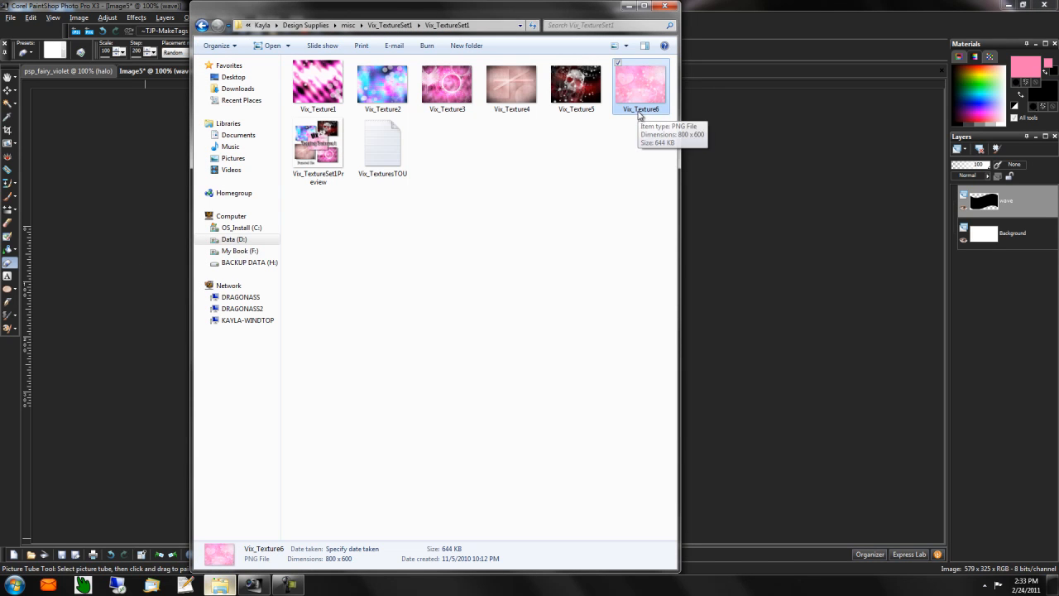
- Drag Vix_Texture6 into PaintShop as an 800 x 600 image, then return to Image5
{"action": "left_click_drag", "start_coordinate": [636, 90], "coordinate": [766, 198]}
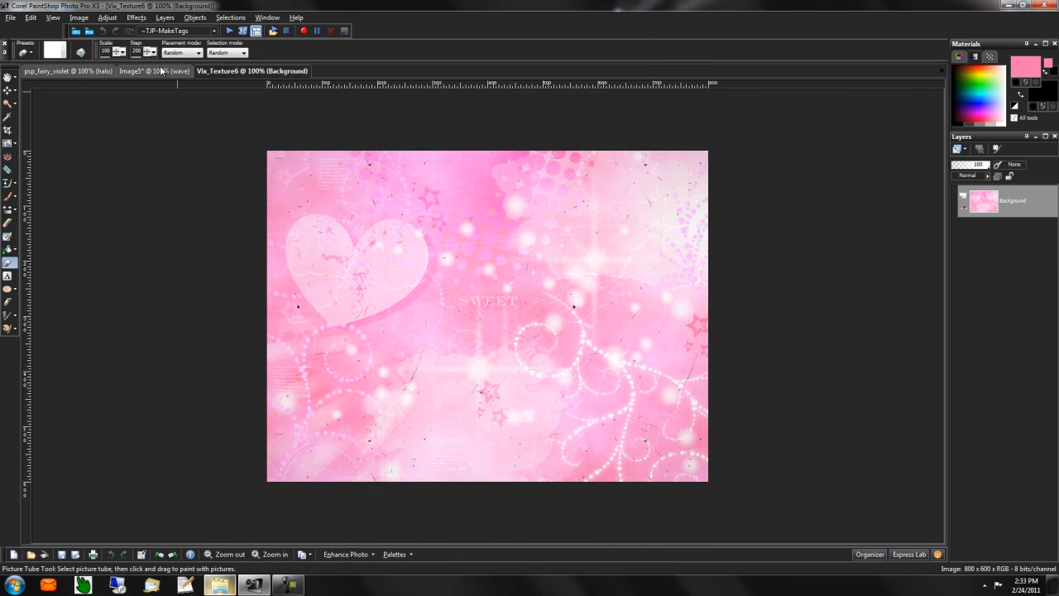
{"action": "left_click", "coordinate": [162, 70]}
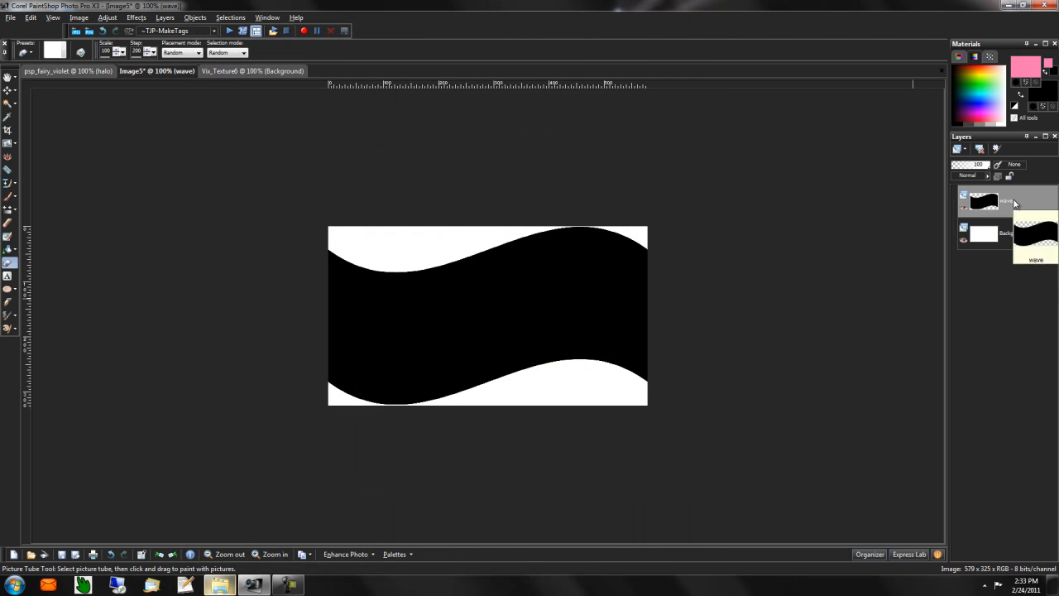
- Add a new raster layer and name it Texture
{"action": "left_click", "coordinate": [958, 149]}
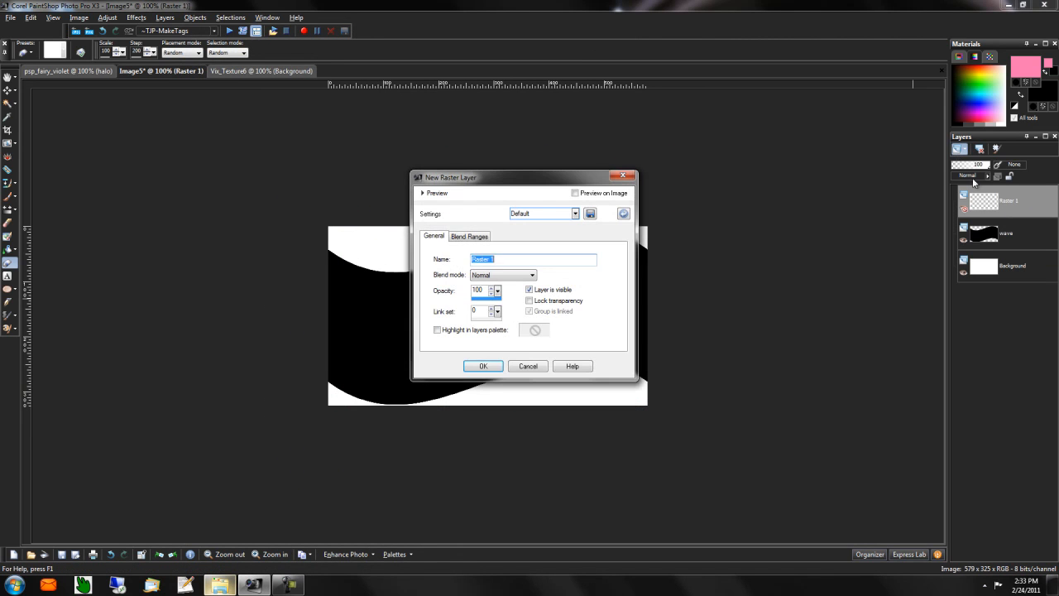
{"action": "left_click", "coordinate": [477, 367]}
{"action": "right_click", "coordinate": [1004, 209]}
{"action": "left_click", "coordinate": [944, 361]}
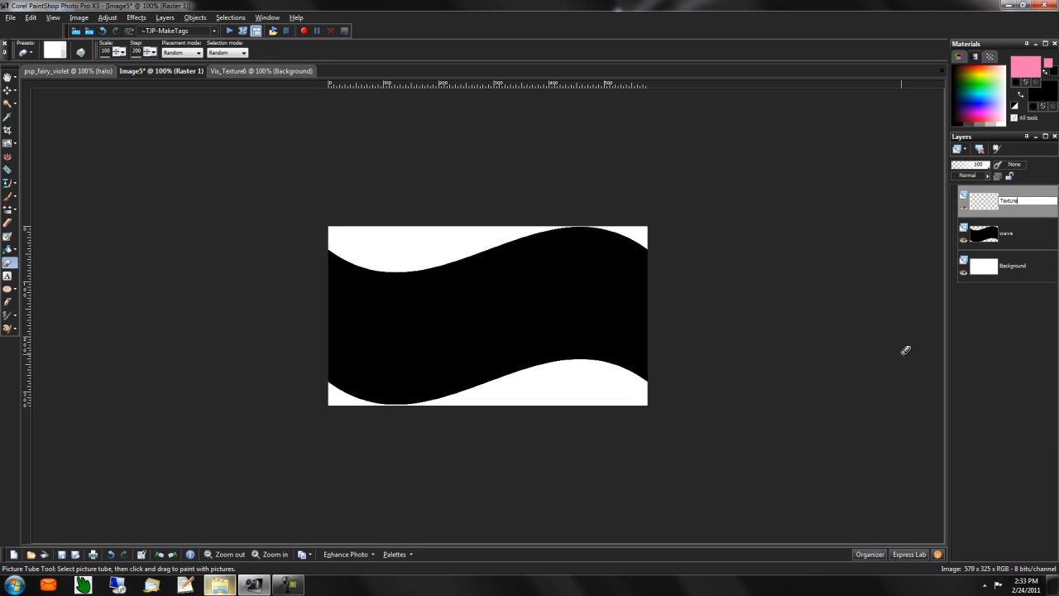
{"action": "type", "text": "Texture"}
{"action": "key", "text": "Return"}
- Select the wave shape from the wave layer with select all, float and defloat
{"action": "left_click", "coordinate": [1025, 240]}
{"action": "key", "text": "ctrl+a"}
{"action": "key", "text": "ctrl+f"}
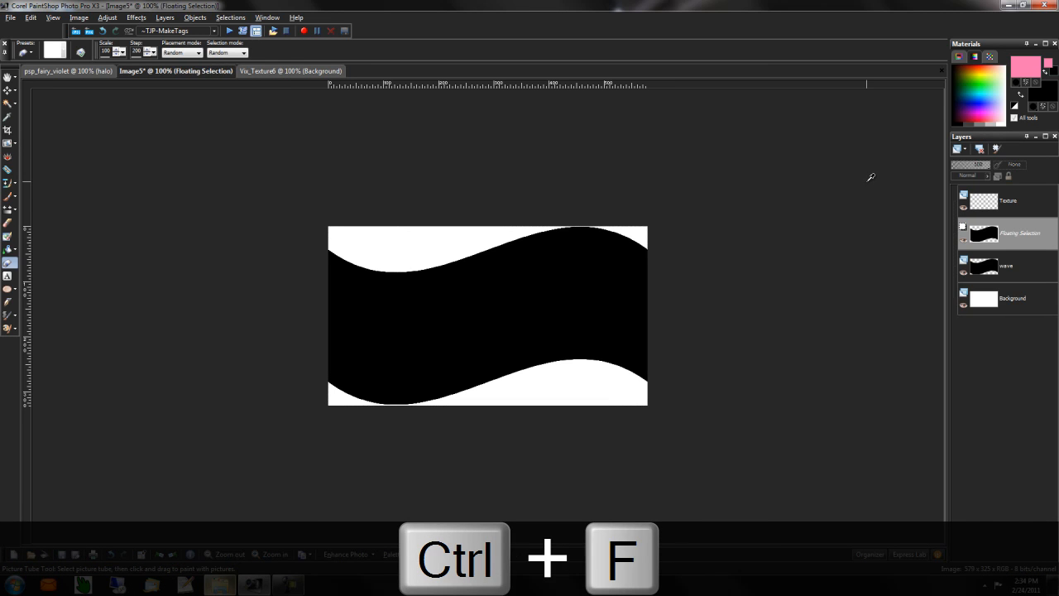
{"action": "key", "text": "ctrl+shift+f"}
- Copy Vix_Texture6 and paste it into the wave selection on the Texture layer
{"action": "left_click", "coordinate": [281, 72]}
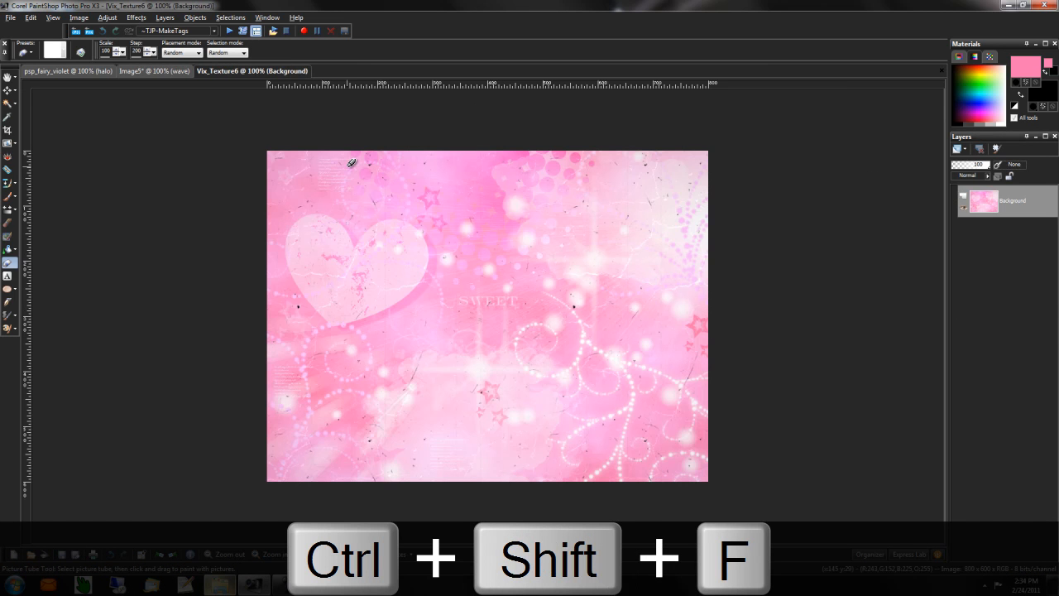
{"action": "key", "text": "ctrl+c"}
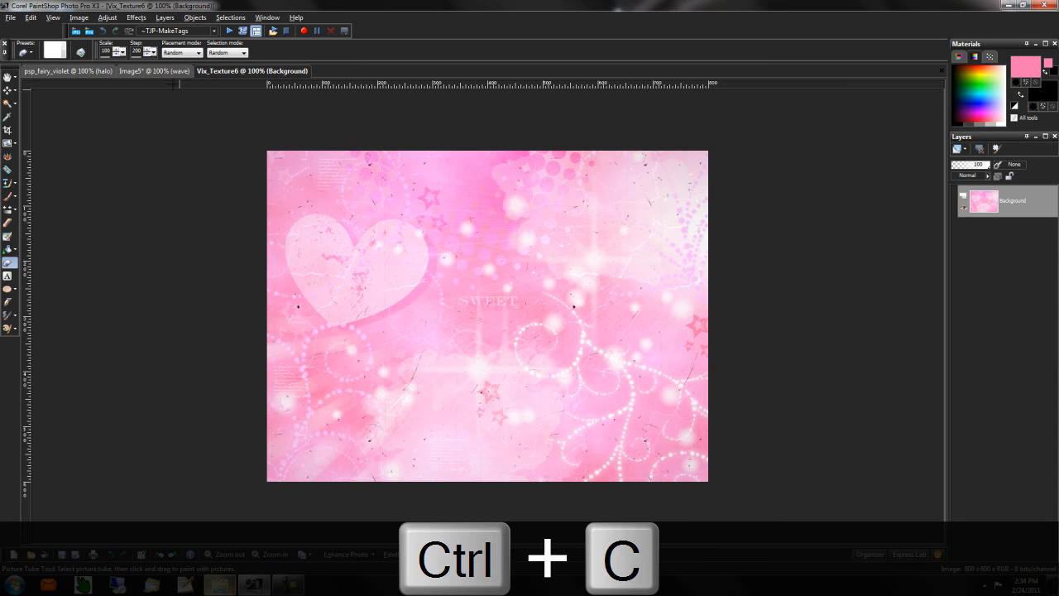
{"action": "left_click", "coordinate": [168, 69]}
{"action": "left_click", "coordinate": [31, 17]}
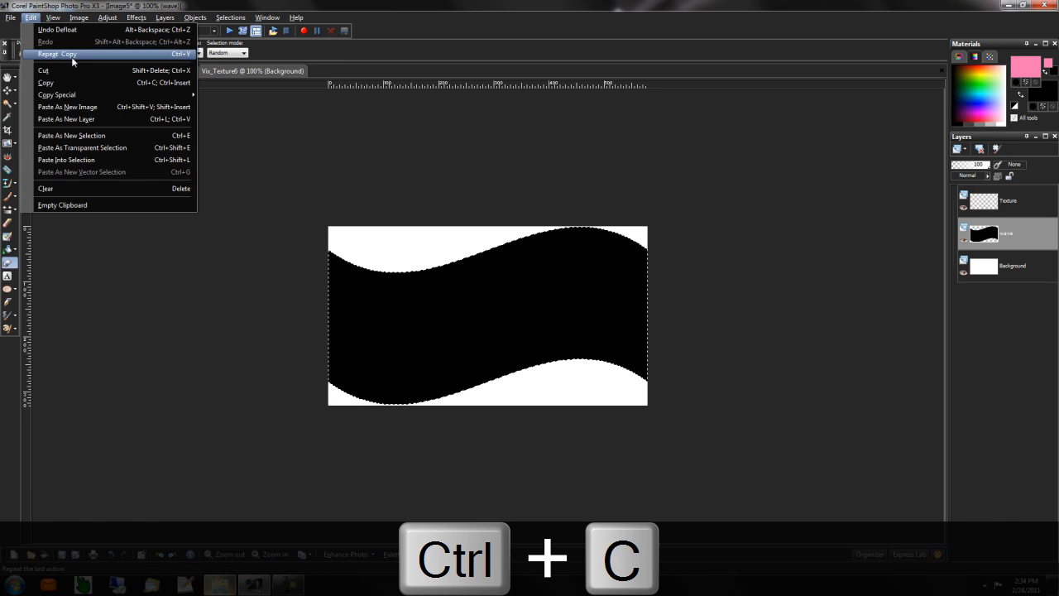
{"action": "left_click", "coordinate": [150, 160]}
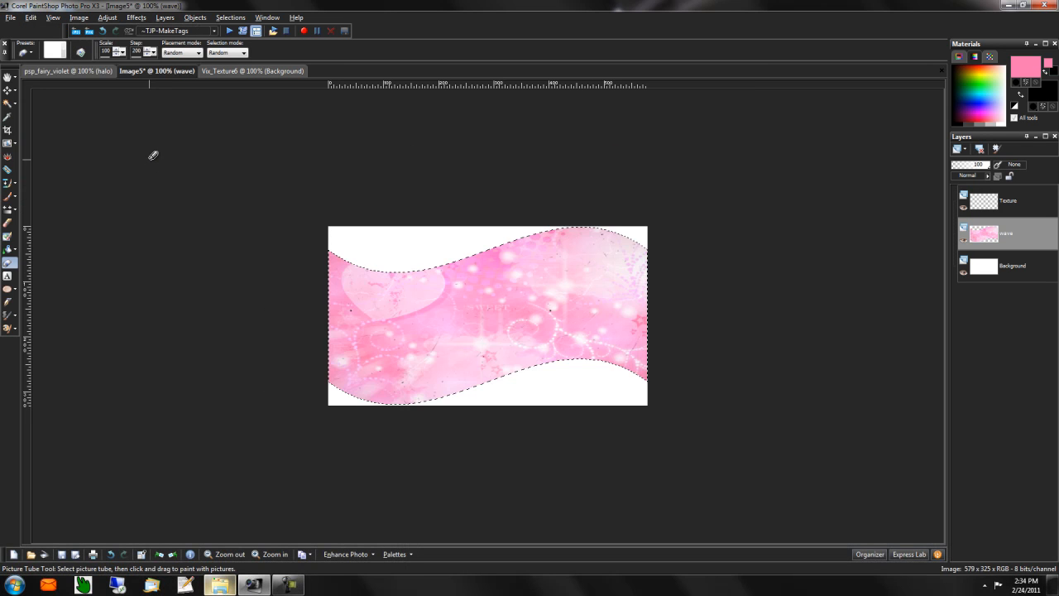
{"action": "key", "text": "ctrl+z"}
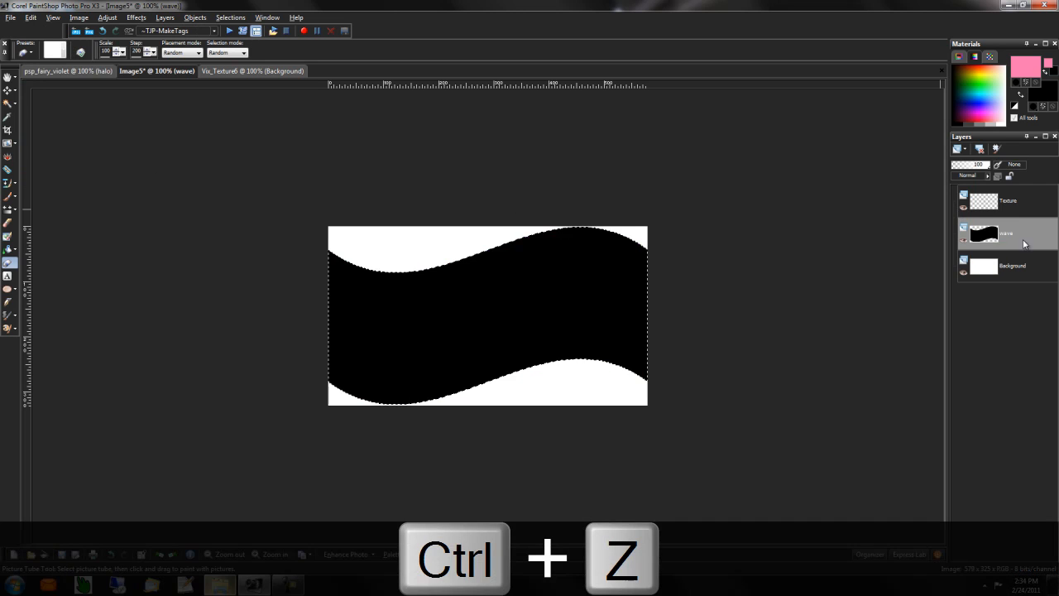
{"action": "left_click", "coordinate": [1018, 208]}
{"action": "left_click", "coordinate": [30, 17]}
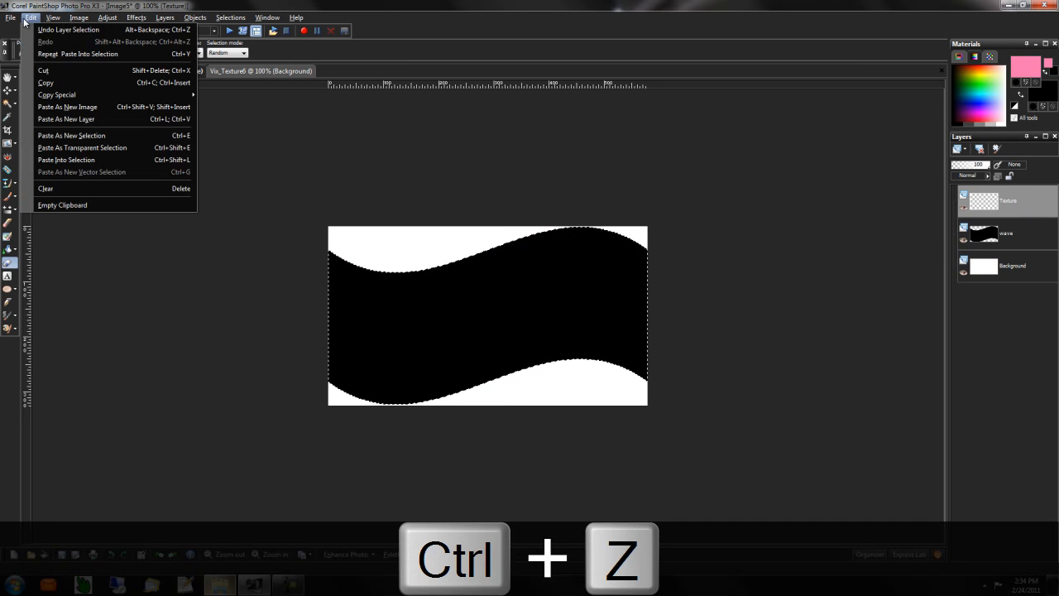
{"action": "left_click", "coordinate": [125, 159]}
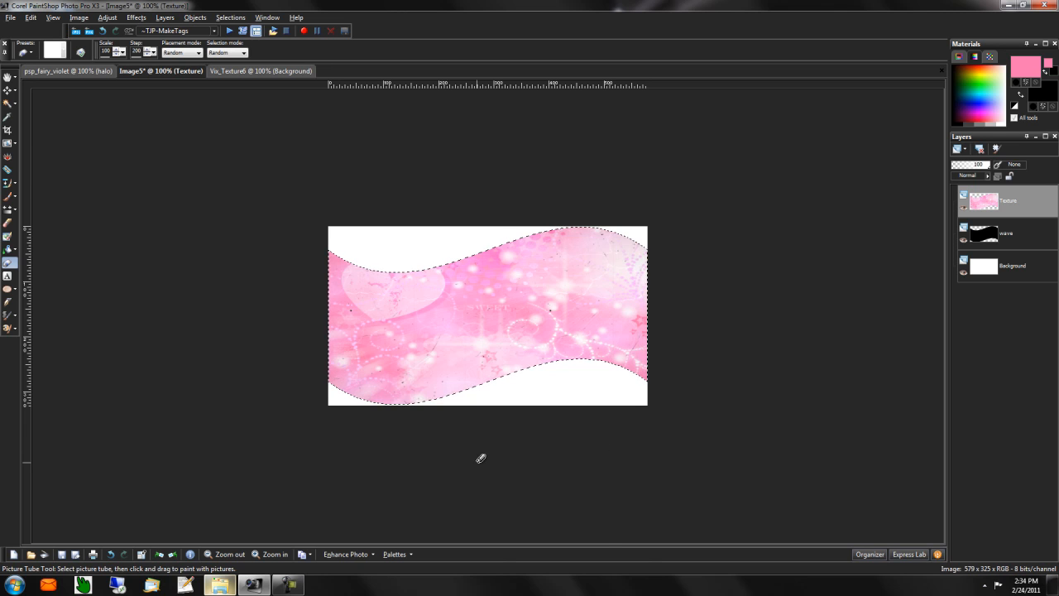
- Clear the selection and hide the black wave layer, then choose the Text tool
{"action": "key", "text": "ctrl+d"}
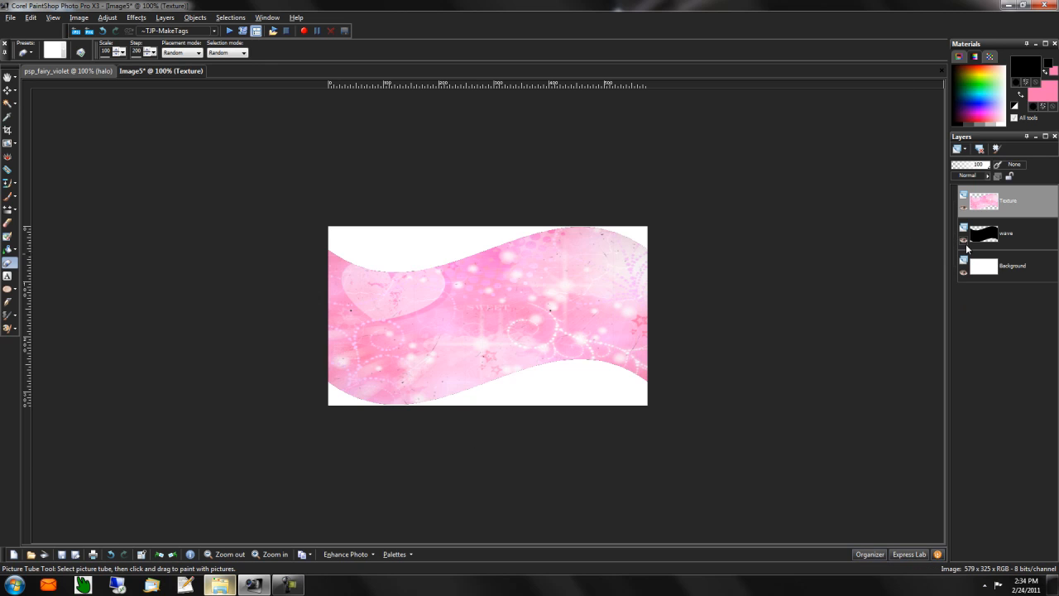
{"action": "left_click", "coordinate": [964, 241]}
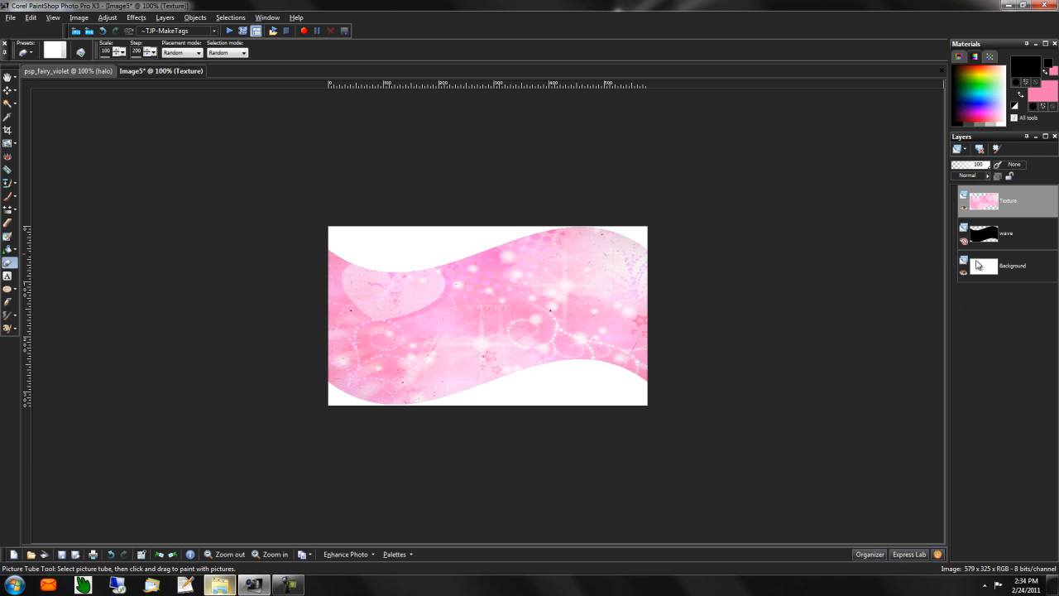
{"action": "left_click", "coordinate": [8, 276]}
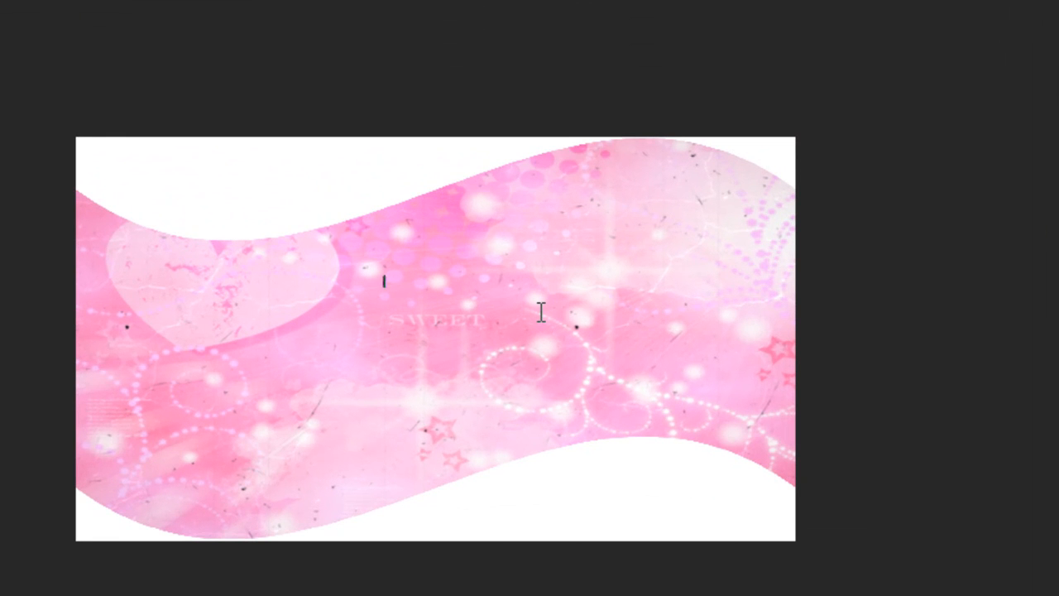
- Type 'LOVE ME TENDER LOVE ME SWEET' in Pixelette size 8, coloured pink #fe75b2
{"action": "type", "text": "LOVE ME TENDER LOVE ME SWEET"}
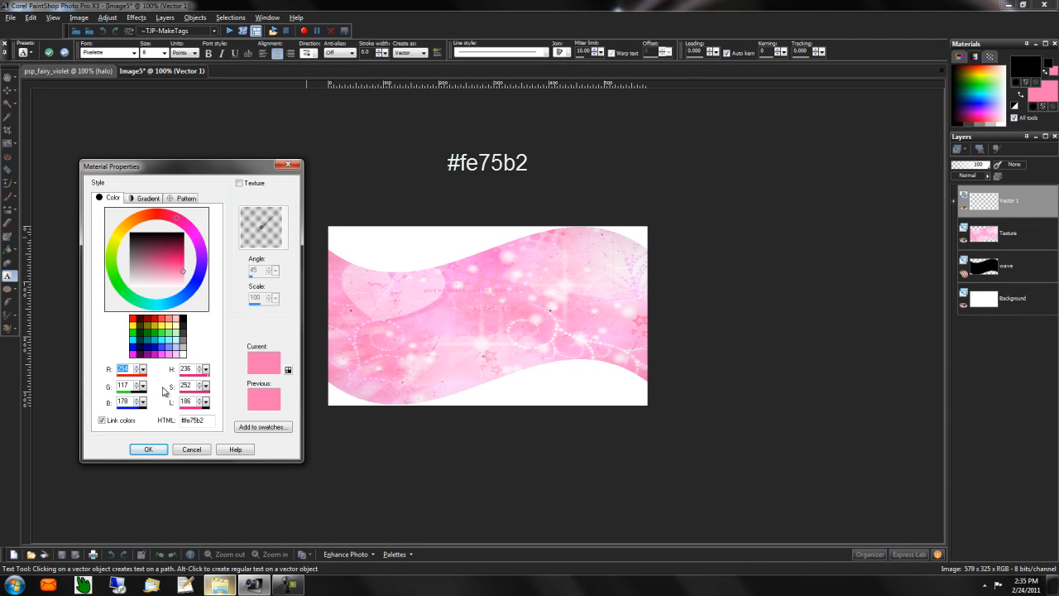
{"action": "left_click", "coordinate": [148, 449]}
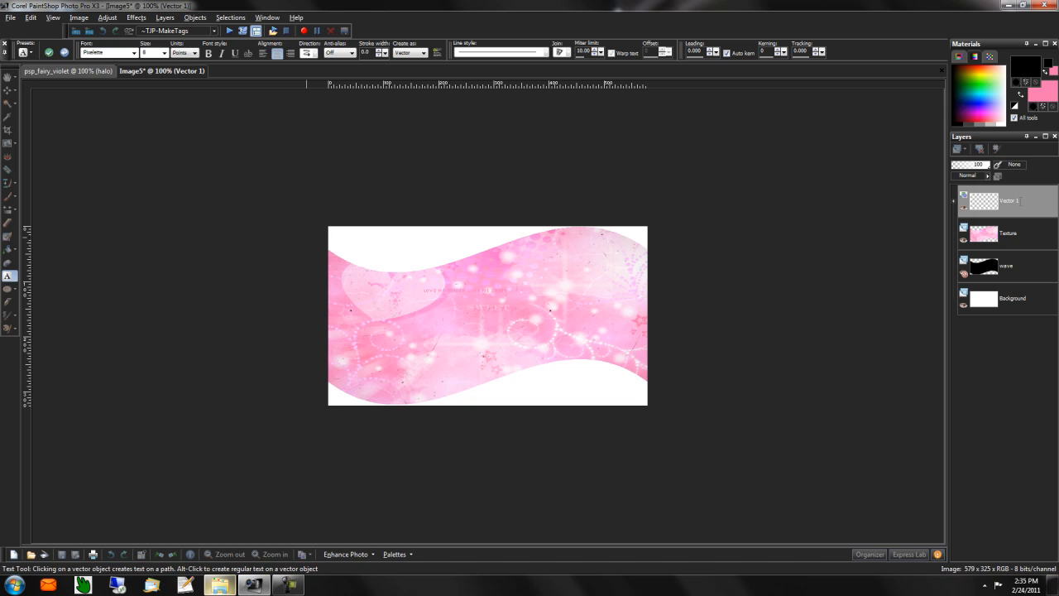
{"action": "right_click", "coordinate": [1004, 209]}
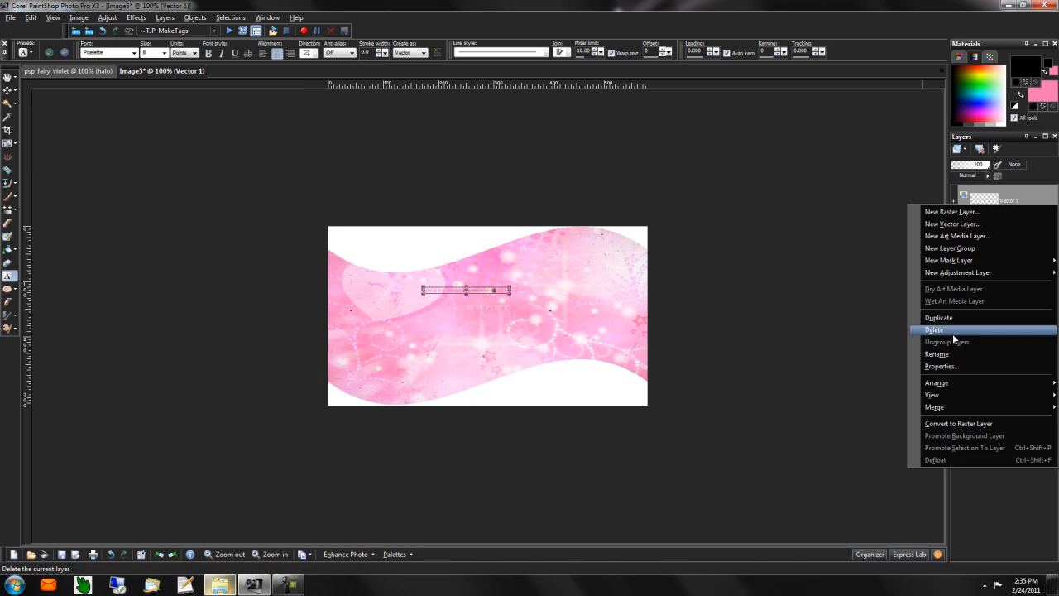
- Rasterize the text and tile it with MuRa's Meister Copies, Tiling preset, Tile Gap 1
{"action": "left_click", "coordinate": [956, 423]}
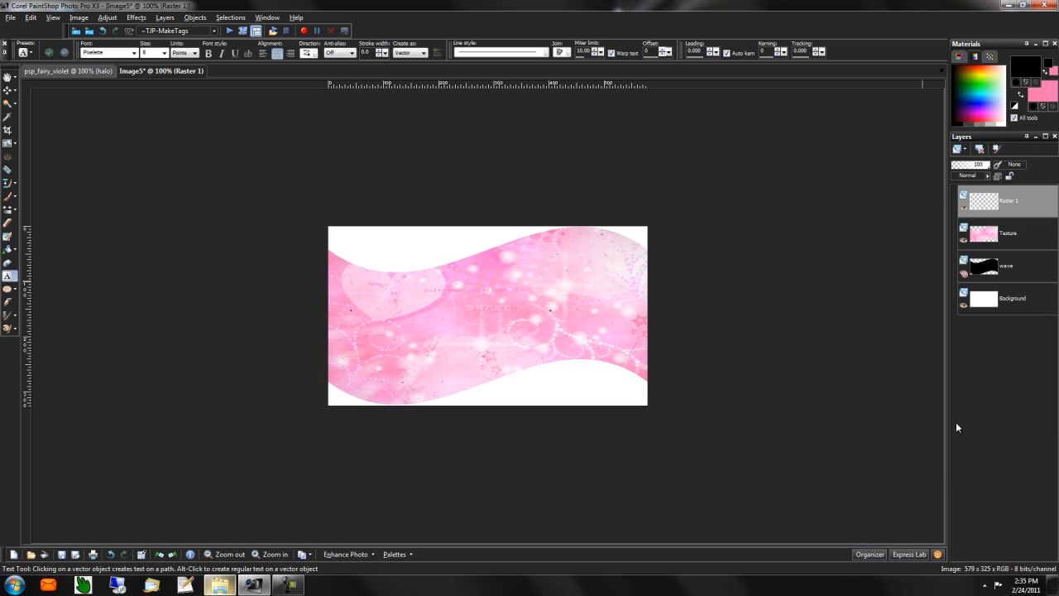
{"action": "left_click", "coordinate": [136, 17]}
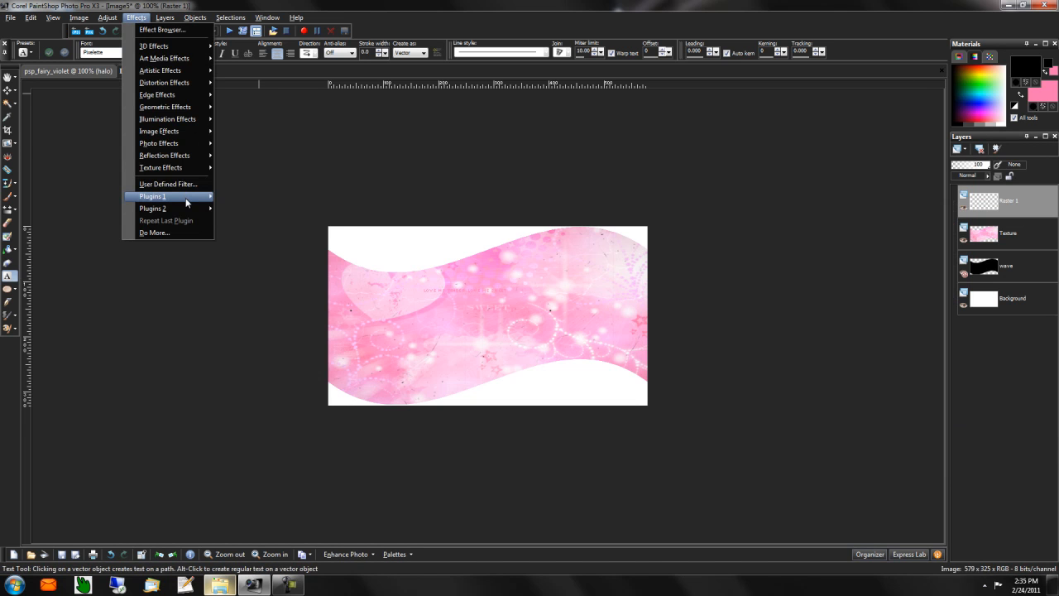
{"action": "mouse_move", "coordinate": [186, 202]}
{"action": "mouse_move", "coordinate": [317, 311]}
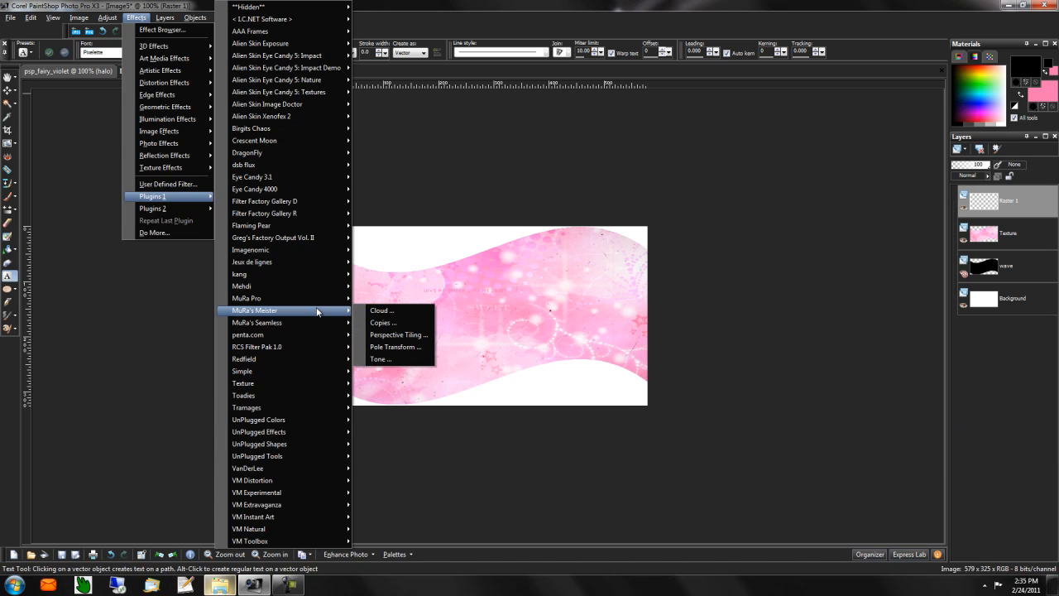
{"action": "left_click", "coordinate": [389, 322]}
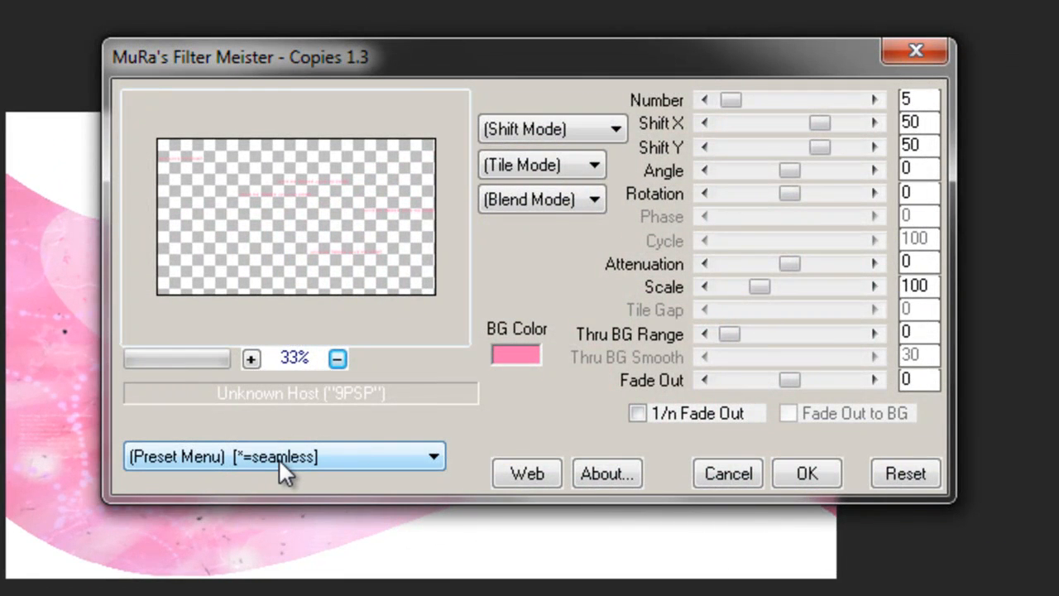
{"action": "left_click", "coordinate": [279, 459]}
{"action": "scroll", "coordinate": [282, 529], "scroll_direction": "down", "scroll_amount": 12}
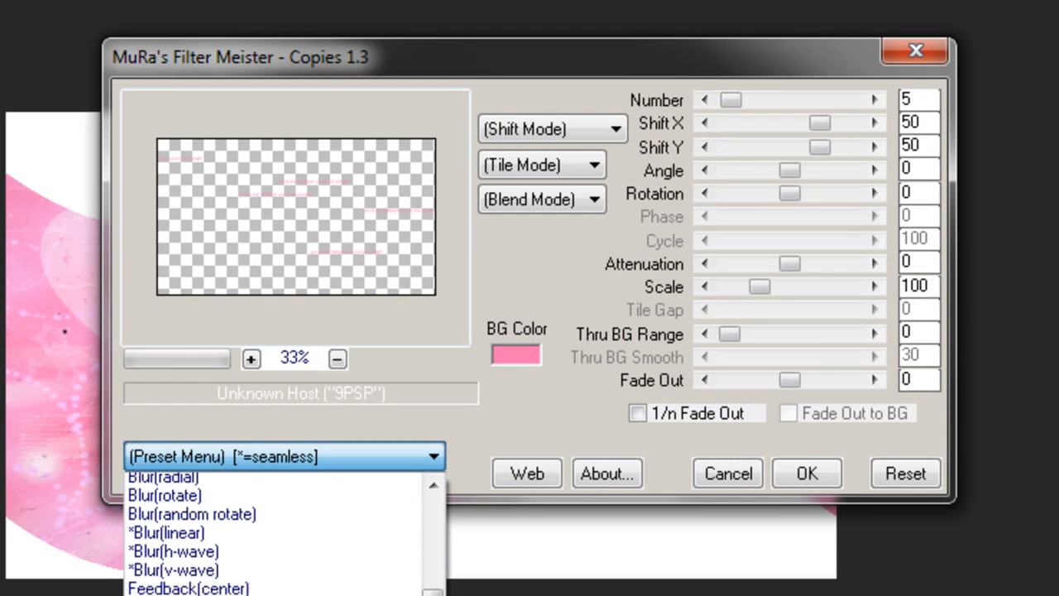
{"action": "scroll", "coordinate": [282, 538], "scroll_direction": "down", "scroll_amount": 3}
{"action": "left_click", "coordinate": [282, 589]}
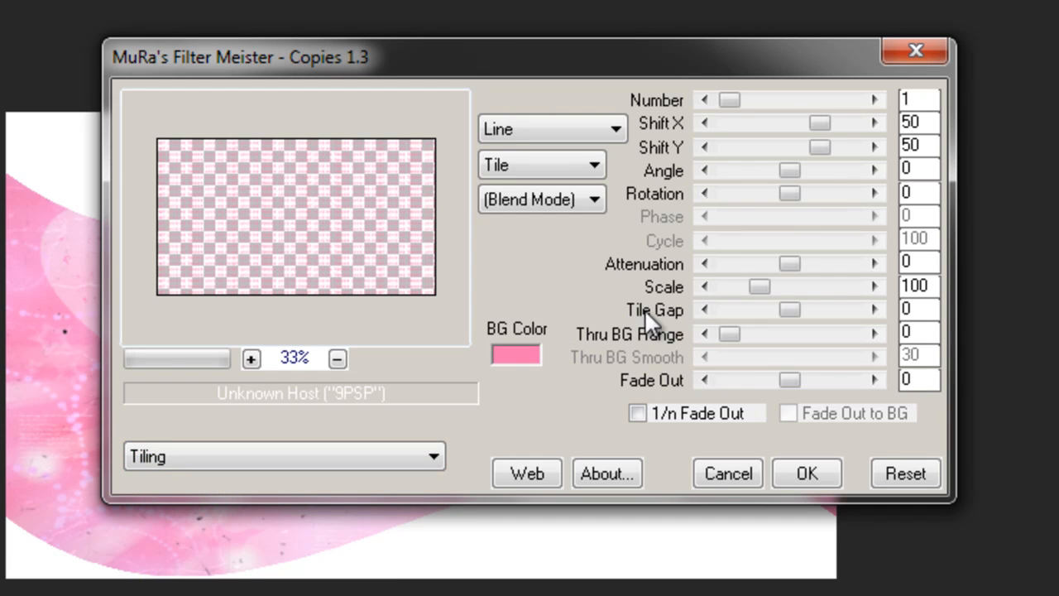
{"action": "left_click", "coordinate": [875, 308]}
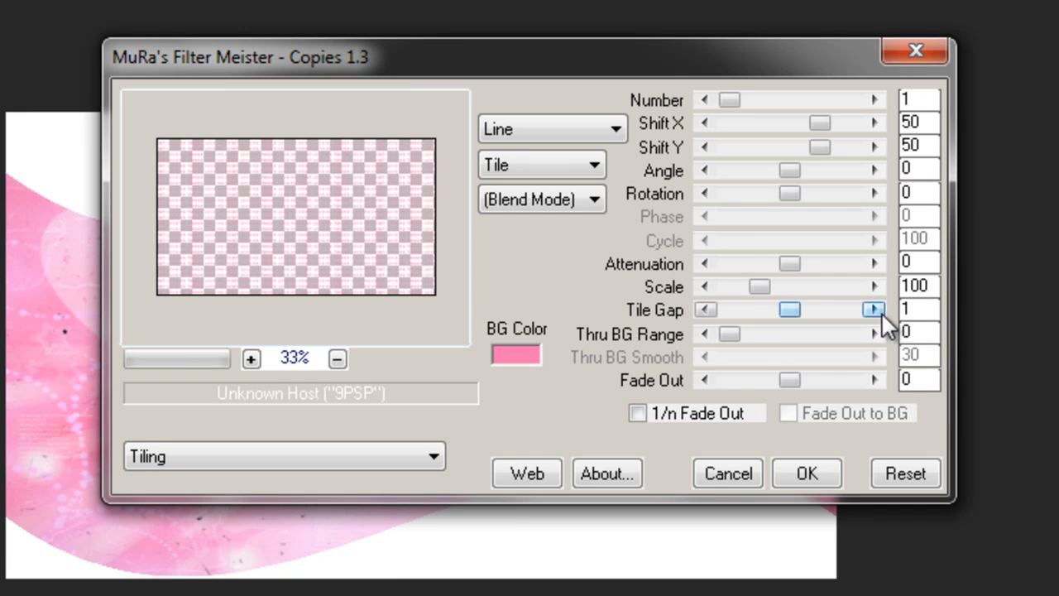
{"action": "left_click", "coordinate": [819, 476]}
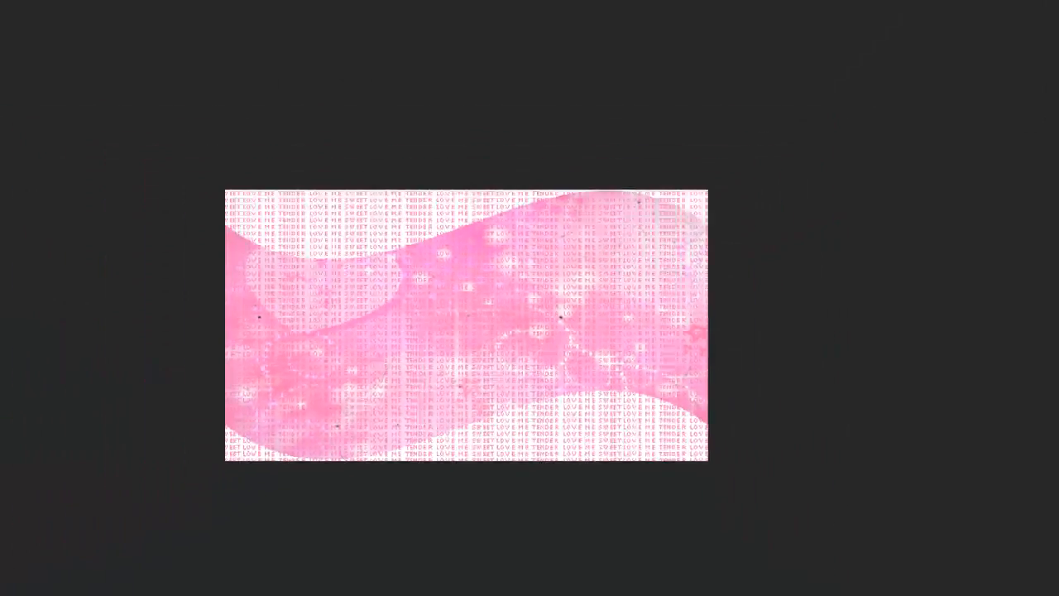
- Select the wave shape from the wave layer with select all, float and defloat
{"action": "left_click", "coordinate": [965, 274]}
{"action": "key", "text": "ctrl+a"}
{"action": "key", "text": "ctrl+f"}
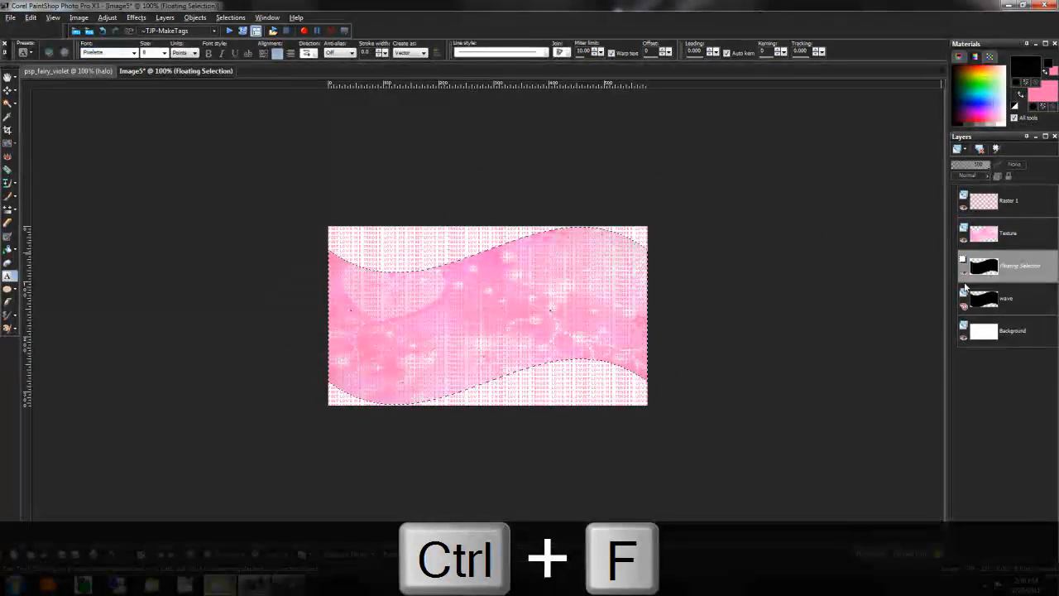
{"action": "key", "text": "ctrl+shift+f"}
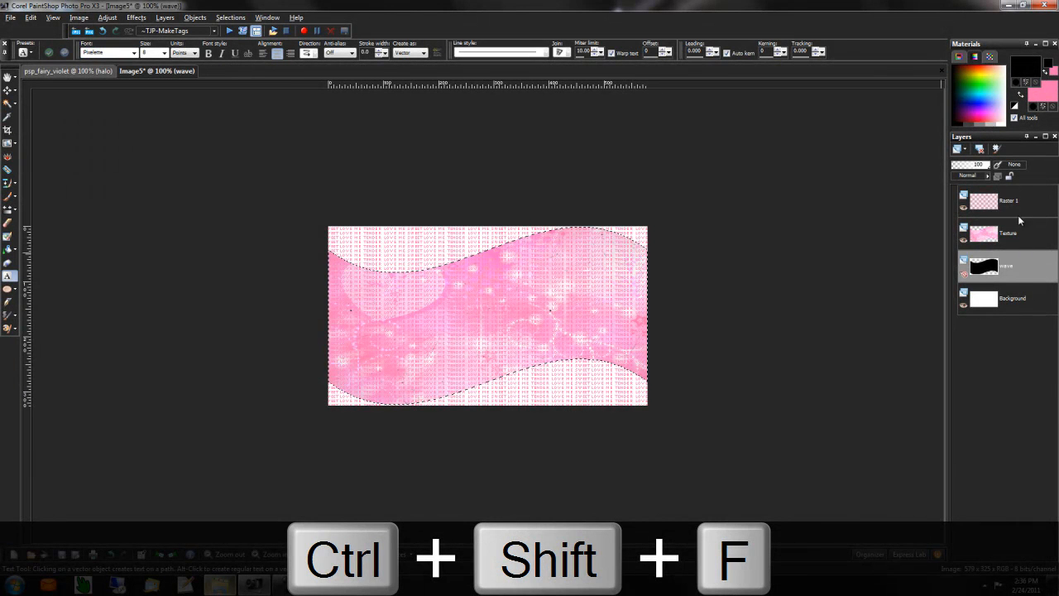
- Erase the tiled text outside the wave on Raster 1 and deselect
{"action": "left_click", "coordinate": [1001, 207]}
{"action": "key", "text": "ctrl+shift+i"}
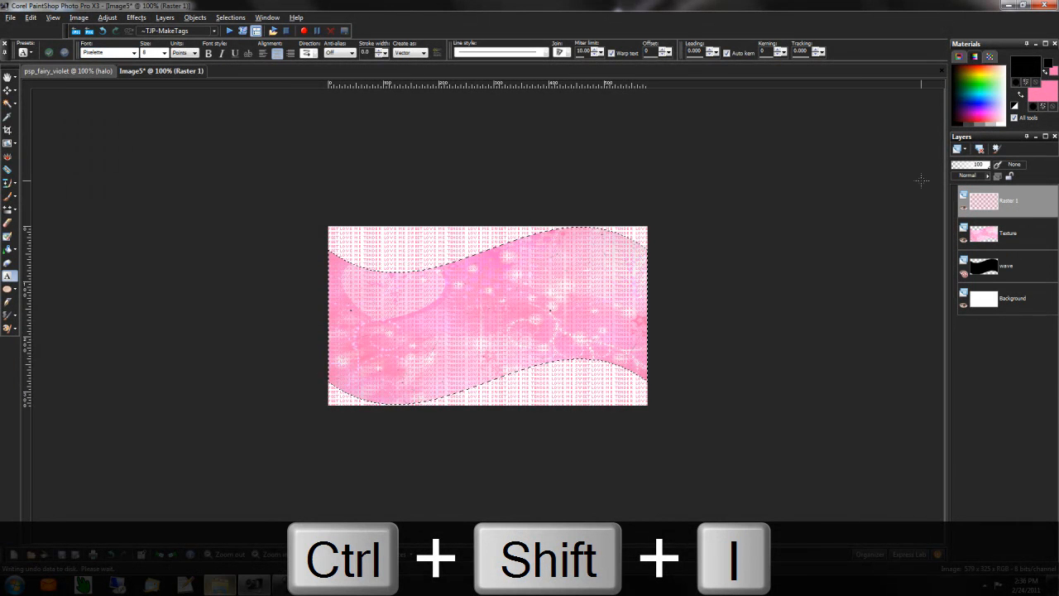
{"action": "key", "text": "Delete"}
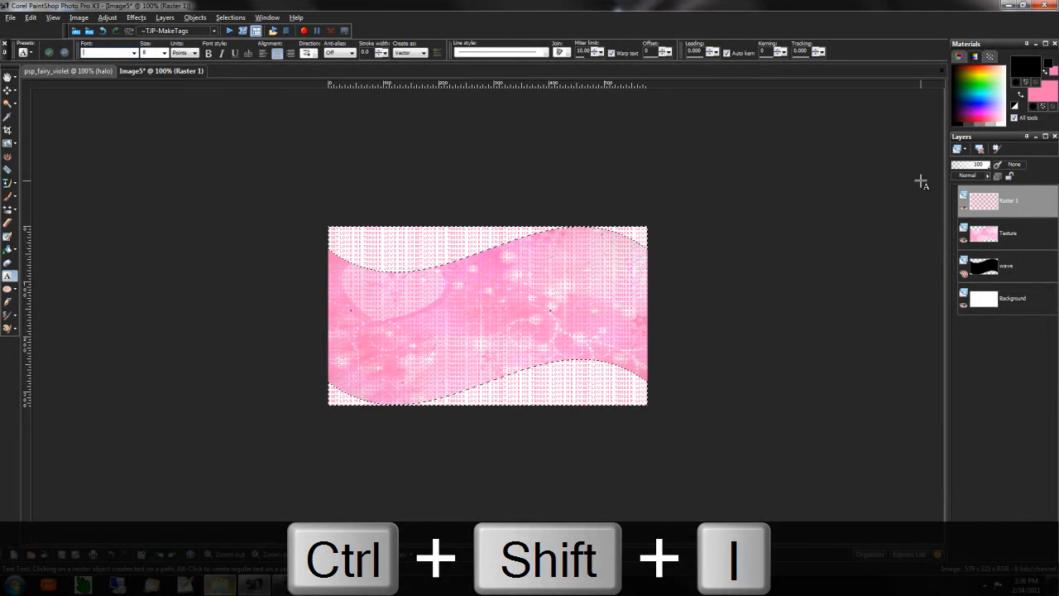
{"action": "key", "text": "Delete"}
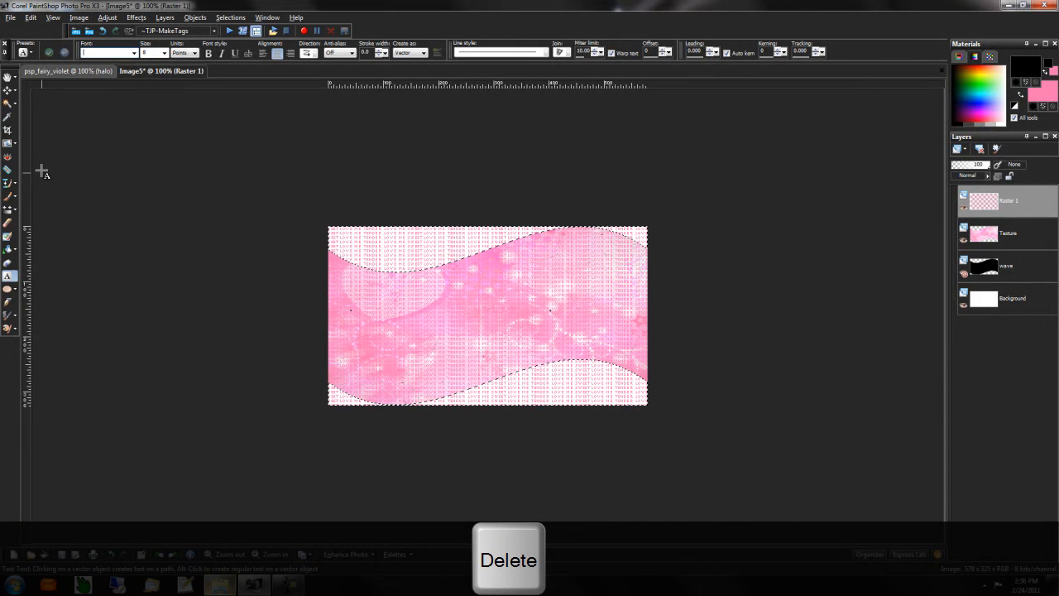
{"action": "left_click", "coordinate": [7, 91]}
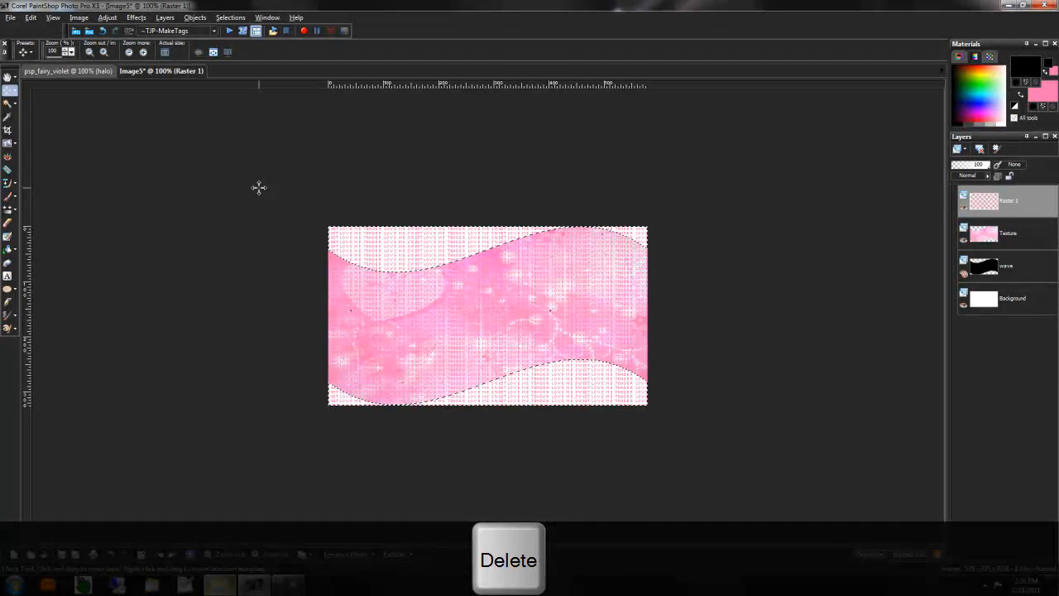
{"action": "key", "text": "Delete"}
{"action": "key", "text": "ctrl+d"}
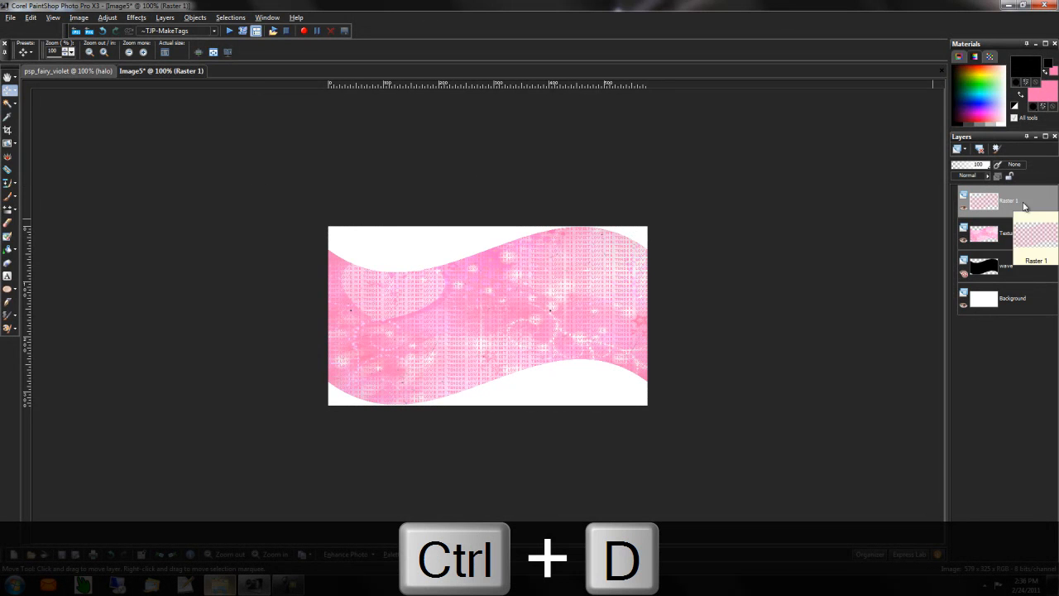
- Rename the tiled text layer to 'pixel text'
{"action": "right_click", "coordinate": [1016, 204]}
{"action": "left_click", "coordinate": [942, 353]}
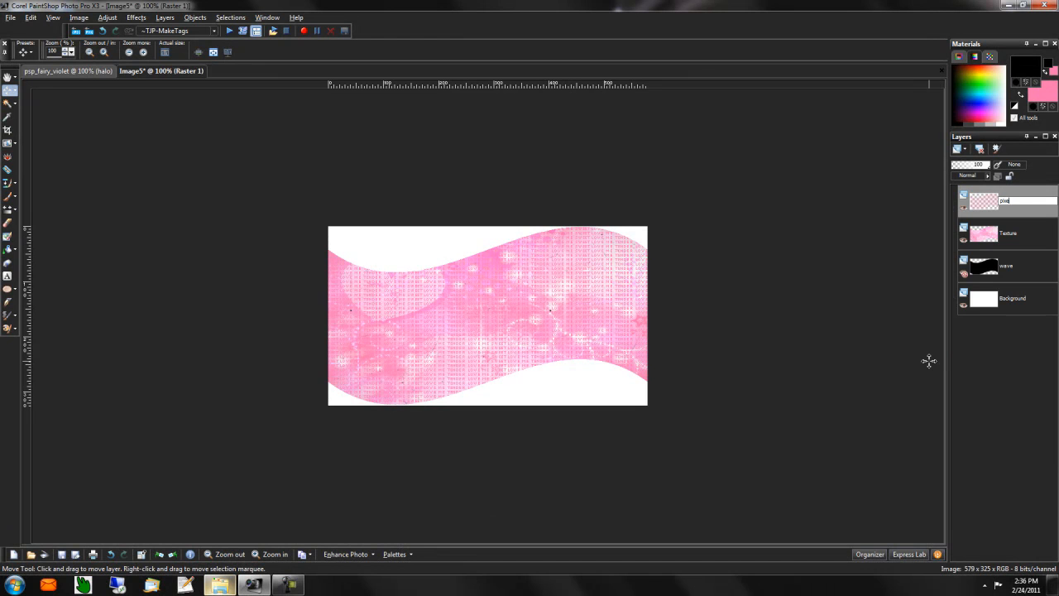
{"action": "type", "text": "pixel text"}
{"action": "key", "text": "Return"}
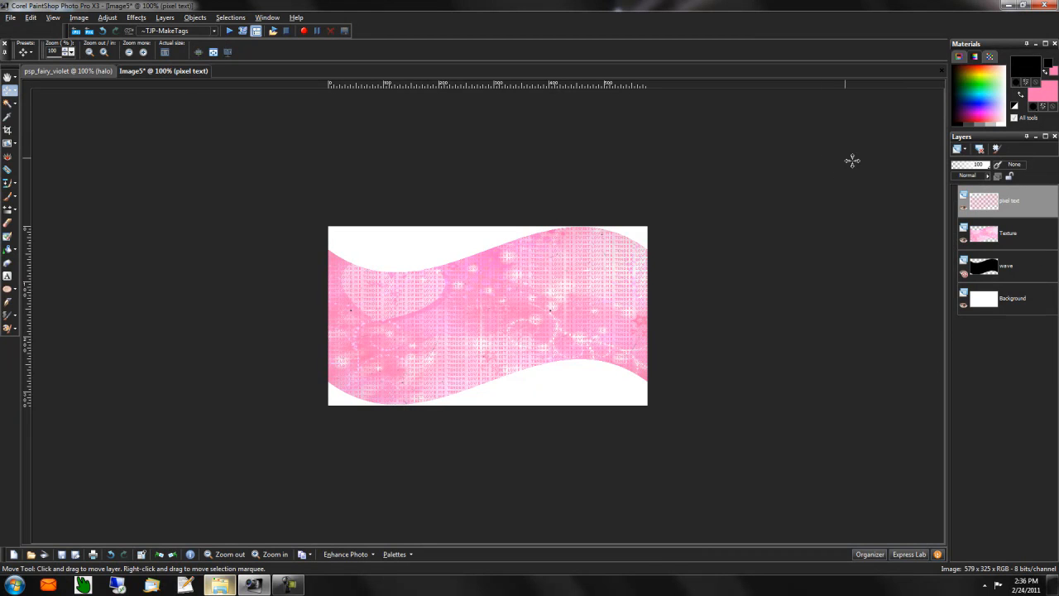
- Copy the pin-up figure from psp_fairy_violet and paste it at the tag's left edge
{"action": "left_click", "coordinate": [70, 71]}
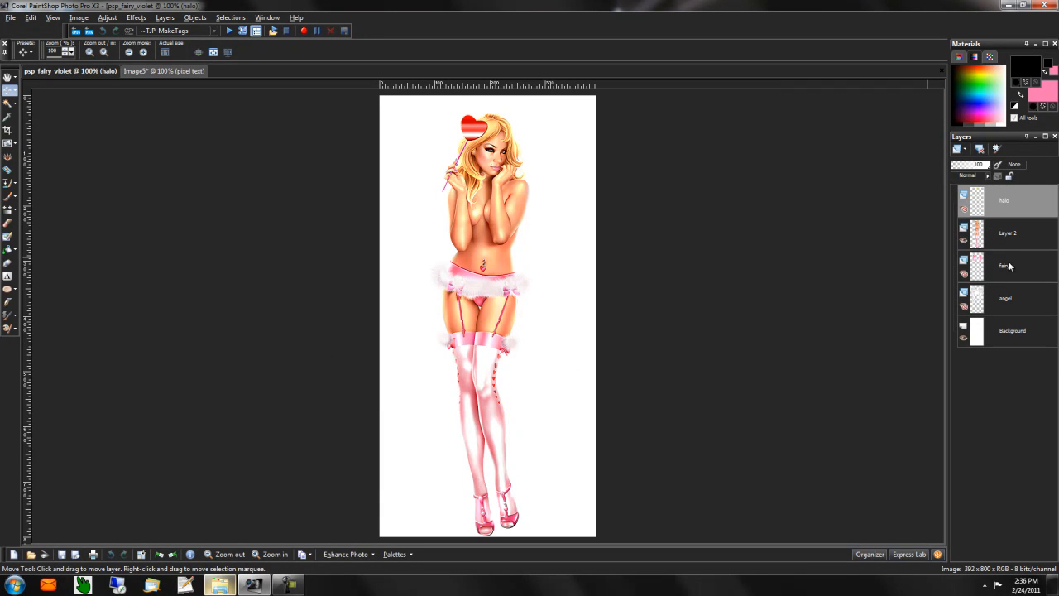
{"action": "left_click", "coordinate": [490, 151]}
{"action": "key", "text": "ctrl+c"}
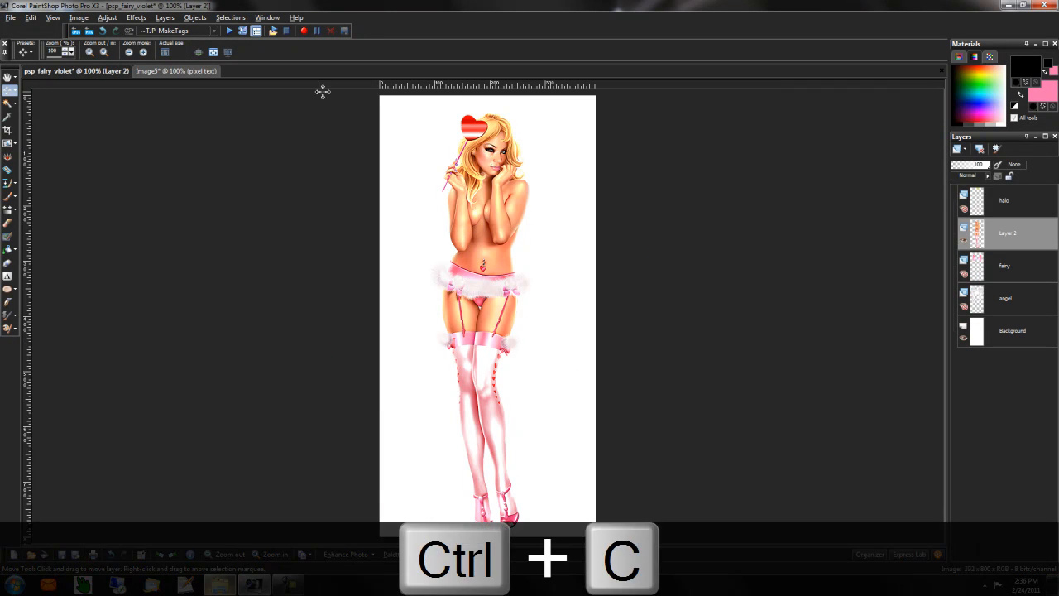
{"action": "left_click", "coordinate": [169, 72]}
{"action": "key", "text": "ctrl+v"}
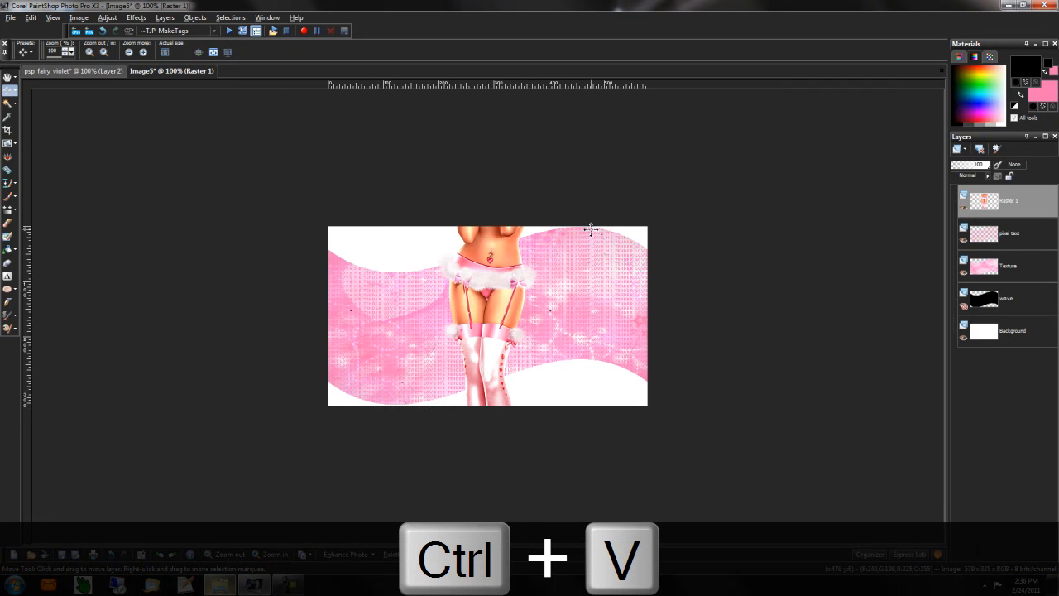
{"action": "left_click_drag", "start_coordinate": [490, 255], "coordinate": [342, 401]}
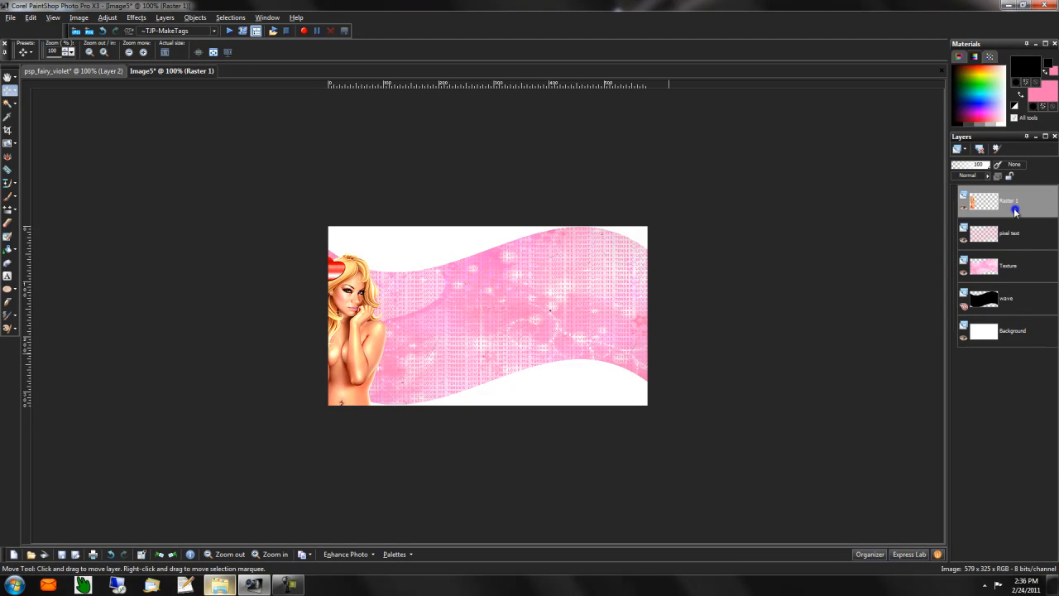
- Duplicate the figure, mirror the copy, and move it against the right edge
{"action": "right_click", "coordinate": [1016, 209]}
{"action": "left_click", "coordinate": [944, 321]}
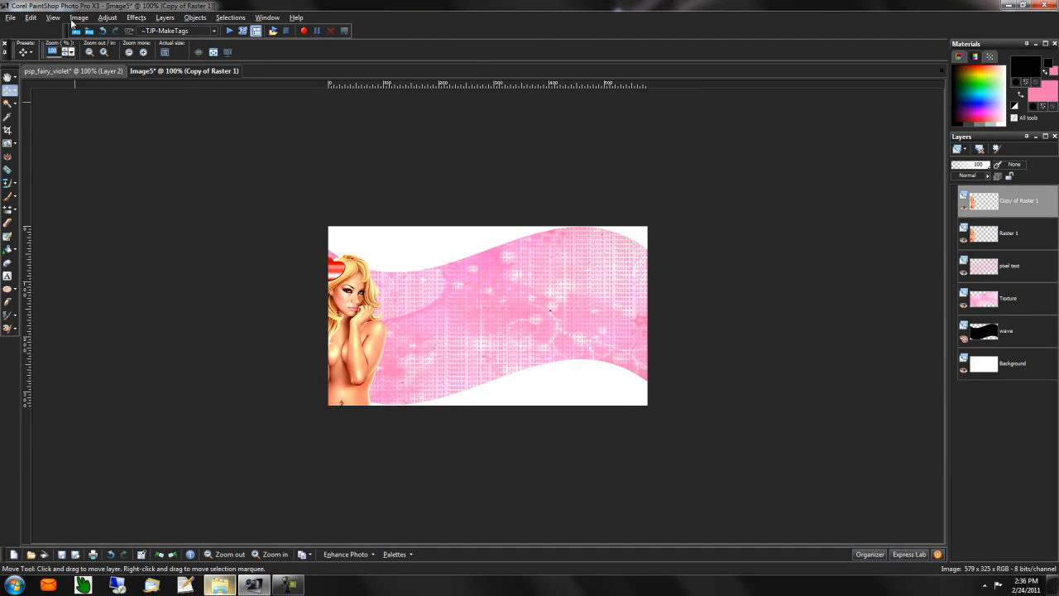
{"action": "left_click", "coordinate": [78, 17]}
{"action": "left_click", "coordinate": [117, 169]}
{"action": "left_click_drag", "start_coordinate": [700, 287], "coordinate": [639, 294]}
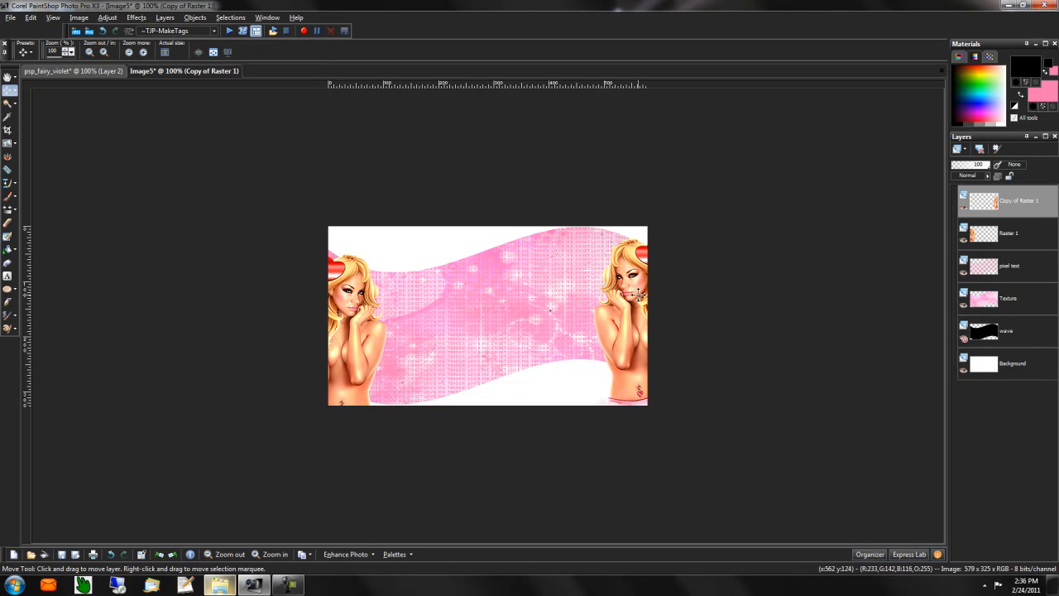
{"action": "left_click_drag", "start_coordinate": [640, 296], "coordinate": [637, 295]}
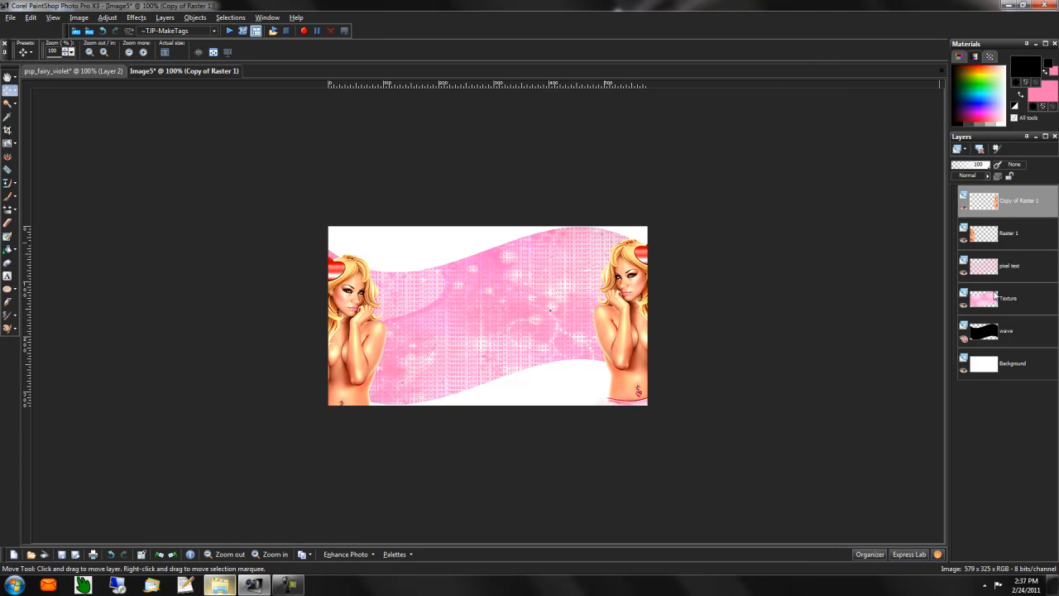
{"action": "left_click", "coordinate": [1004, 300]}
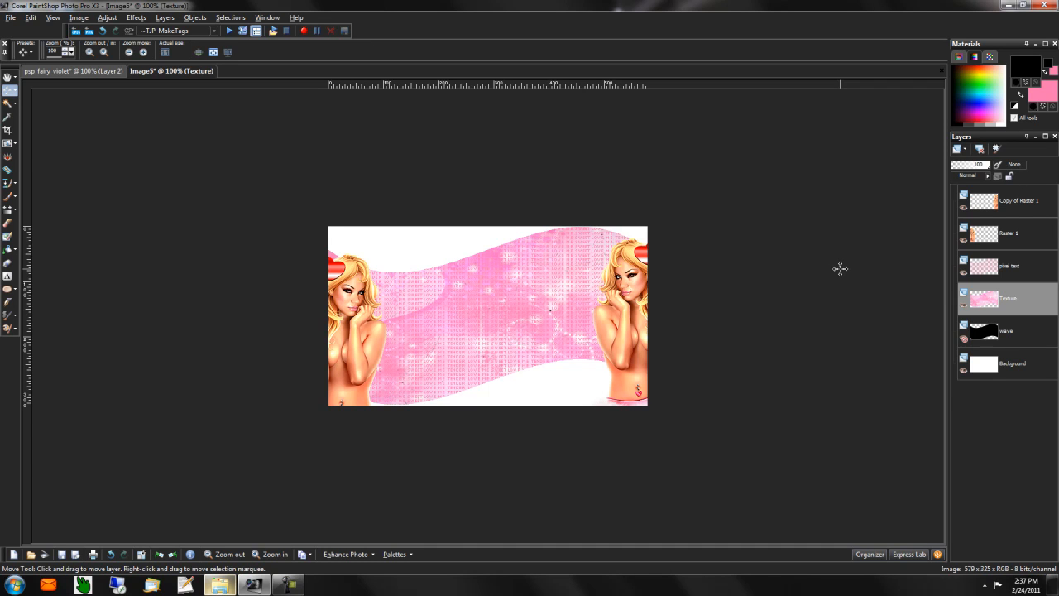
- Select the wave shape and erase the left figure outside it
{"action": "left_click", "coordinate": [1011, 341]}
{"action": "key", "text": "ctrl+a"}
{"action": "key", "text": "ctrl+shift+f"}
{"action": "left_click", "coordinate": [1009, 237]}
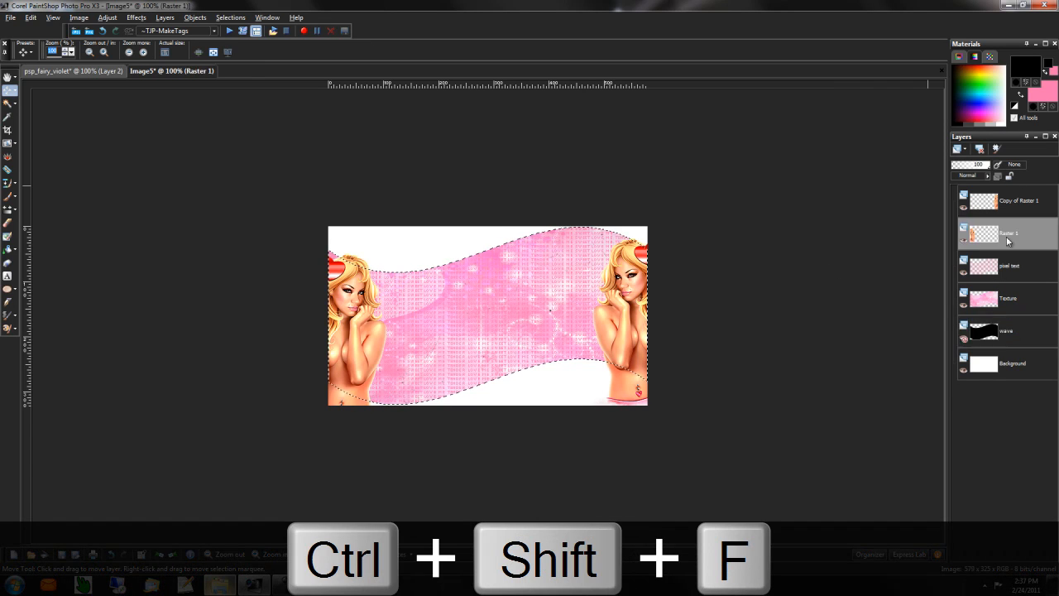
{"action": "key", "text": "ctrl+shift+i"}
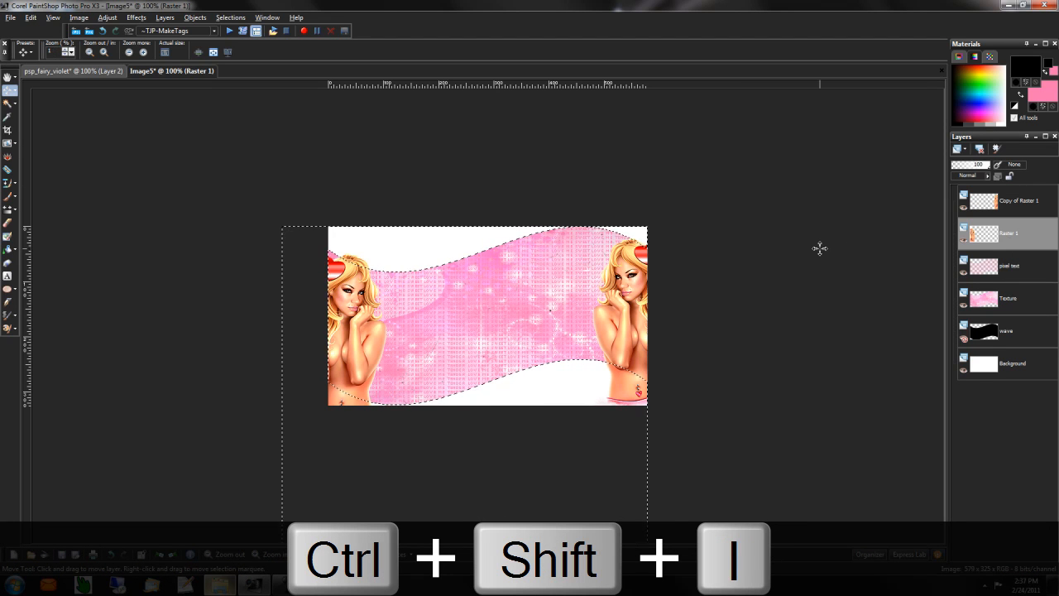
{"action": "key", "text": "Delete"}
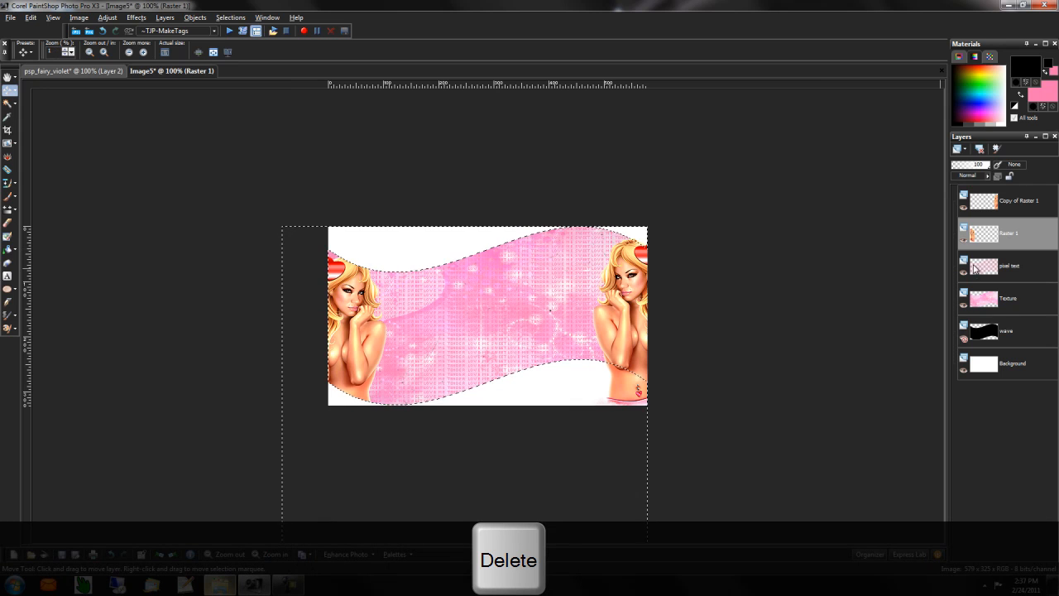
- Trim the mirrored right figure to the wave, deselect, and paste another tube copy as a new layer
{"action": "left_click", "coordinate": [1015, 331]}
{"action": "key", "text": "ctrl+shift+i"}
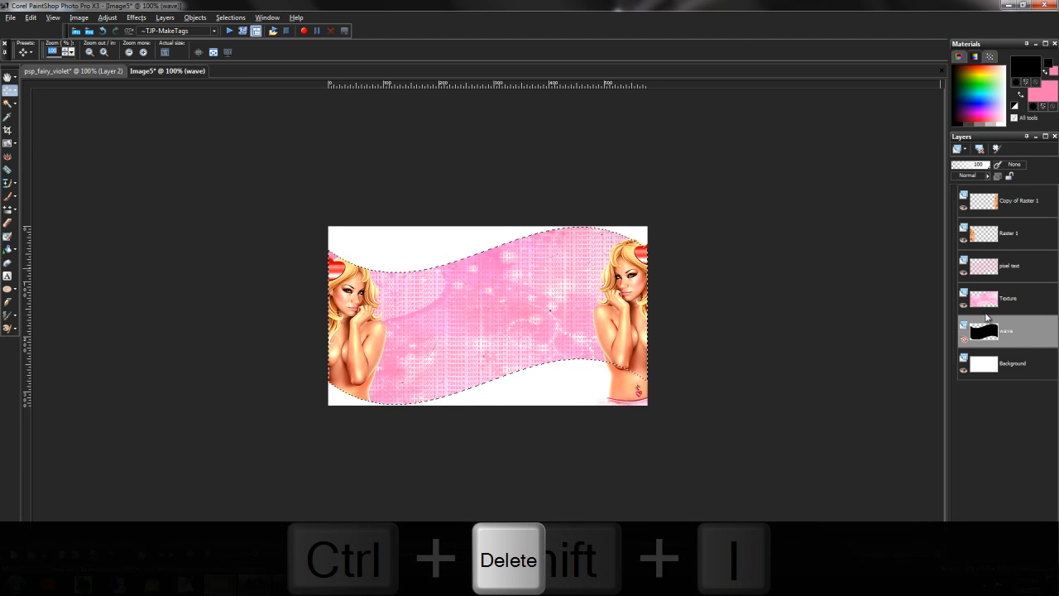
{"action": "left_click", "coordinate": [1020, 202]}
{"action": "key", "text": "ctrl+shift+i"}
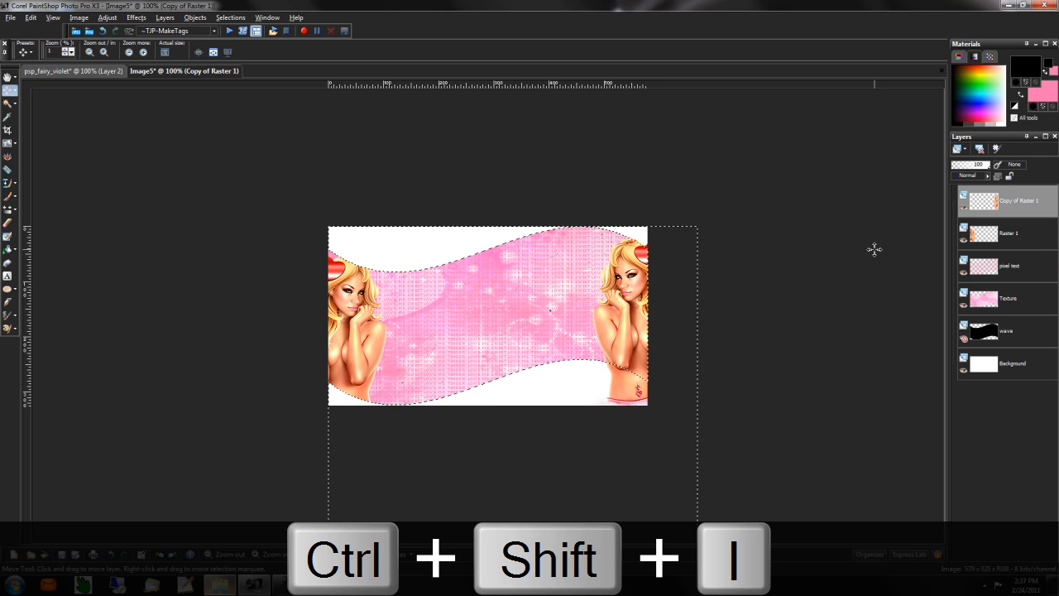
{"action": "key", "text": "ctrl+d"}
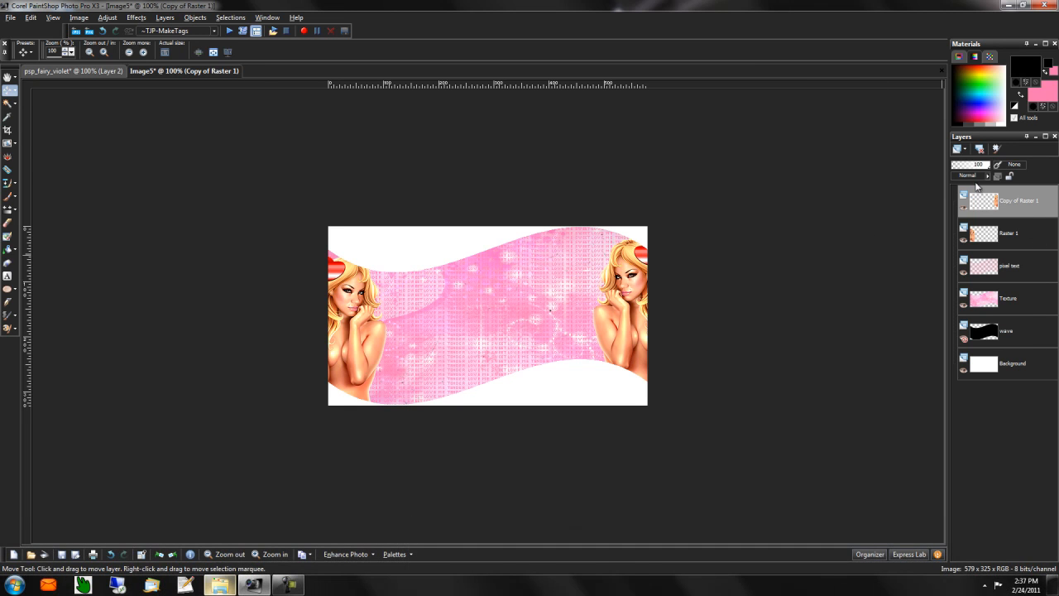
{"action": "key", "text": "ctrl+v"}
- Place the pasted figure right of centre and load the wave-shaped selection from the wave layer
{"action": "left_click_drag", "start_coordinate": [507, 280], "coordinate": [580, 321]}
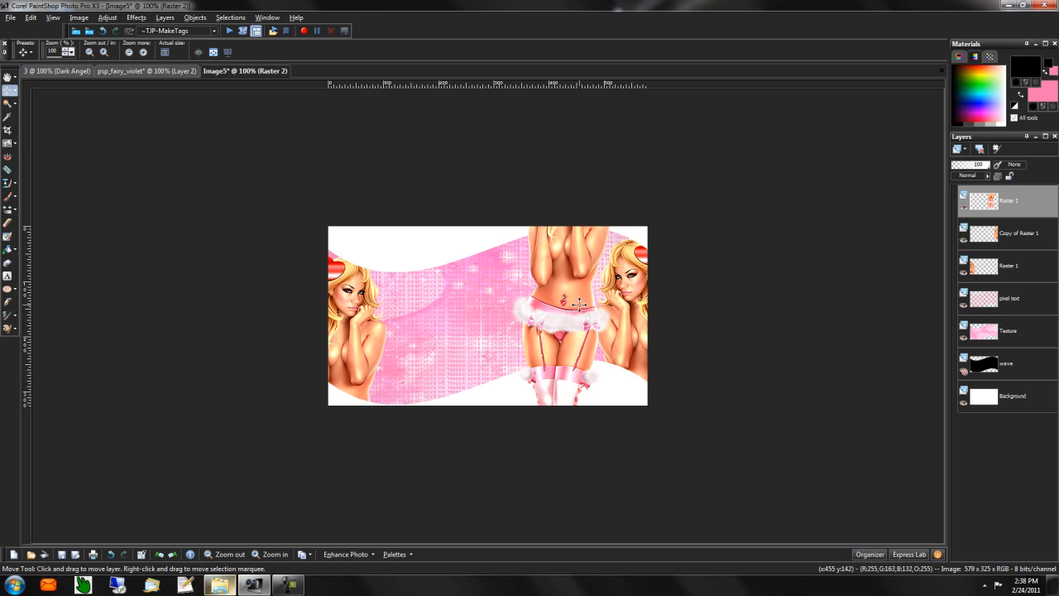
{"action": "left_click_drag", "start_coordinate": [579, 306], "coordinate": [591, 317]}
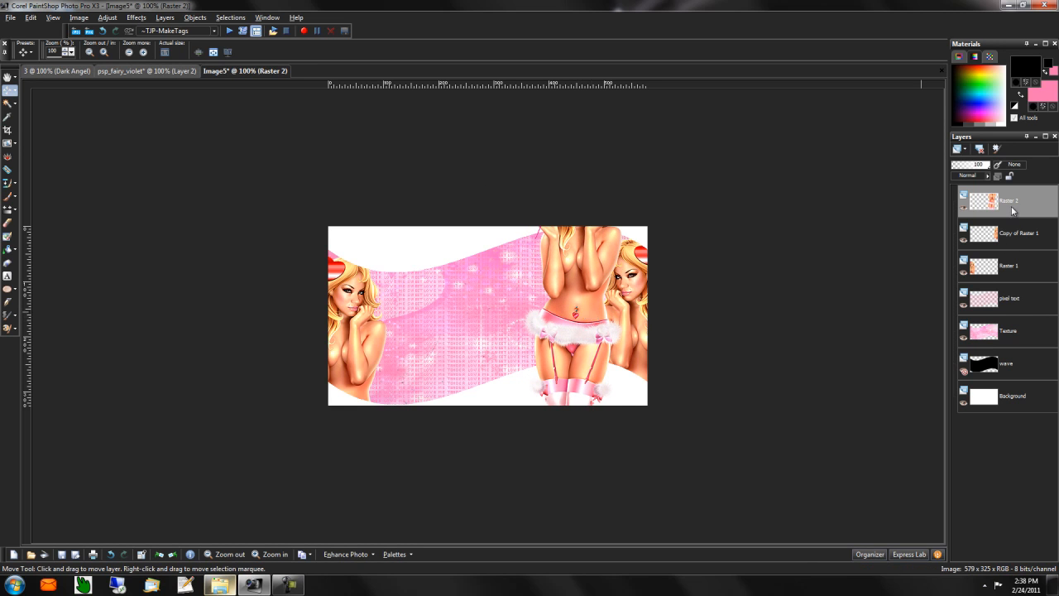
{"action": "left_click", "coordinate": [993, 365]}
{"action": "key", "text": "ctrl+a"}
{"action": "key", "text": "ctrl+f"}
{"action": "key", "text": "ctrl+shift+f"}
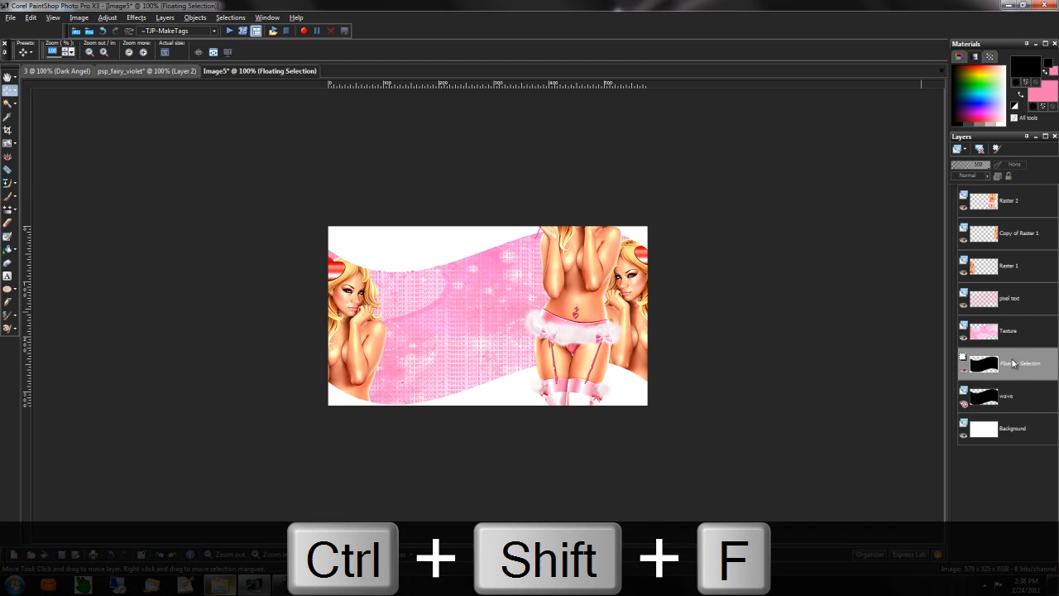
- Erase Raster 2 outside the wave, move it below Copy of Raster 1, and paste another tube copy
{"action": "left_click", "coordinate": [1016, 204]}
{"action": "key", "text": "ctrl+shift+i"}
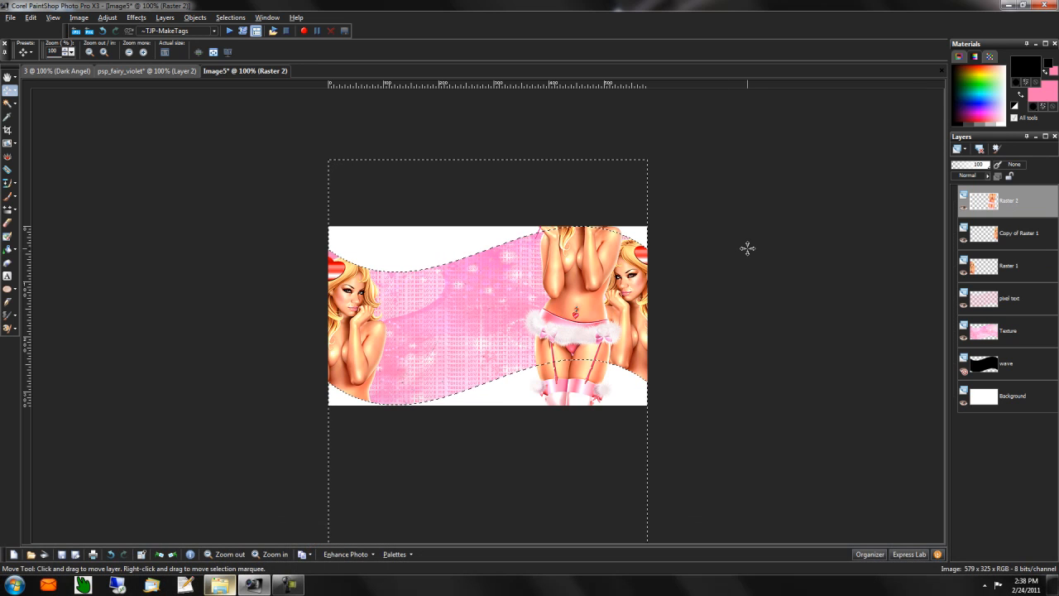
{"action": "key", "text": "Delete"}
{"action": "key", "text": "ctrl+d"}
{"action": "left_click_drag", "start_coordinate": [1027, 210], "coordinate": [1023, 249]}
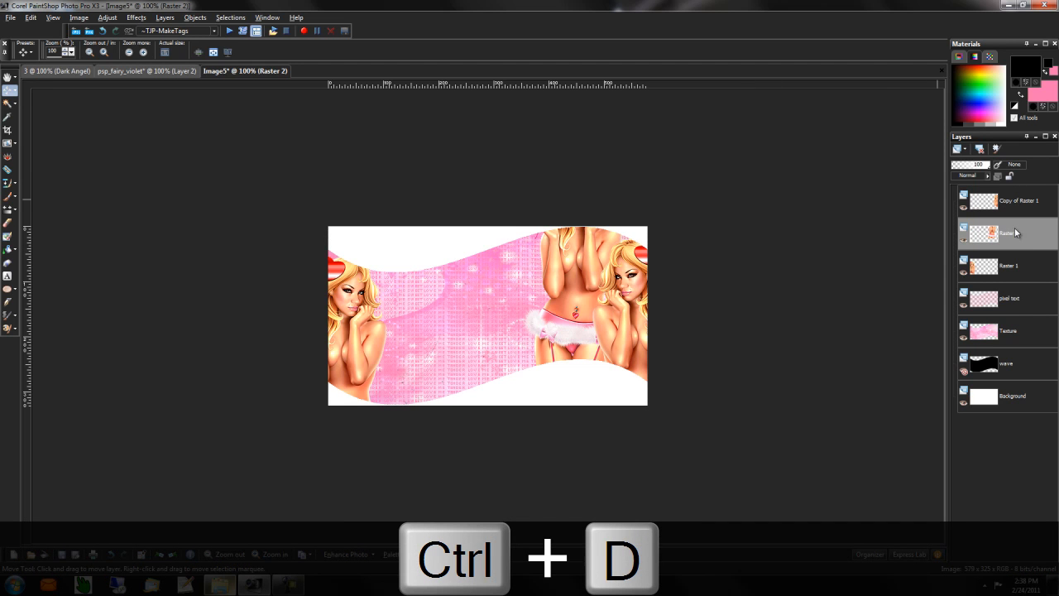
{"action": "key", "text": "ctrl+v"}
- Move the new figure left of centre and load the wave-shaped selection
{"action": "left_click_drag", "start_coordinate": [472, 310], "coordinate": [429, 362]}
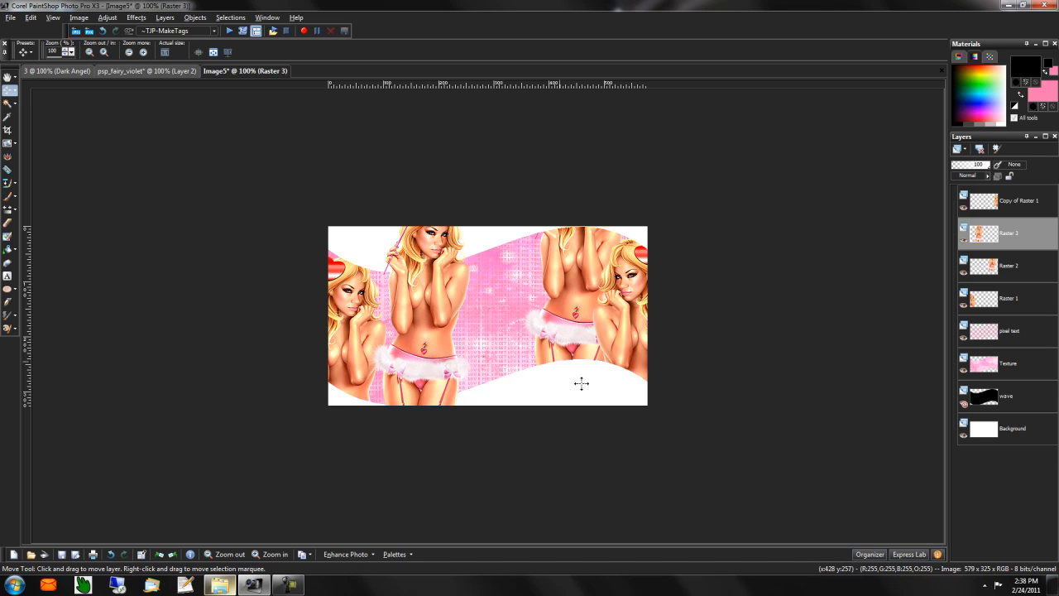
{"action": "left_click", "coordinate": [1010, 398]}
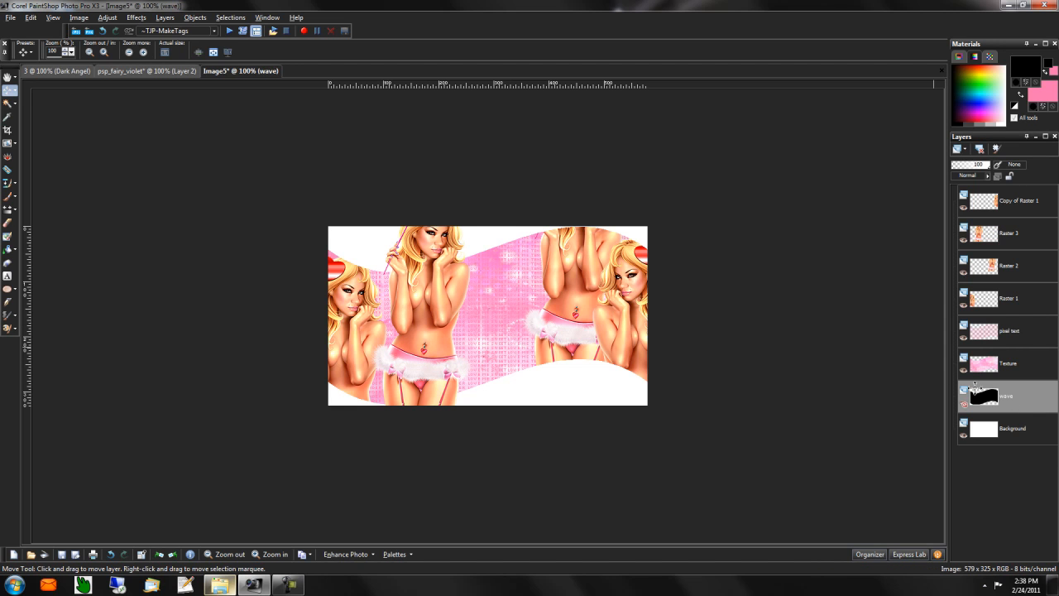
{"action": "key", "text": "ctrl+a"}
{"action": "key", "text": "ctrl+shift+f"}
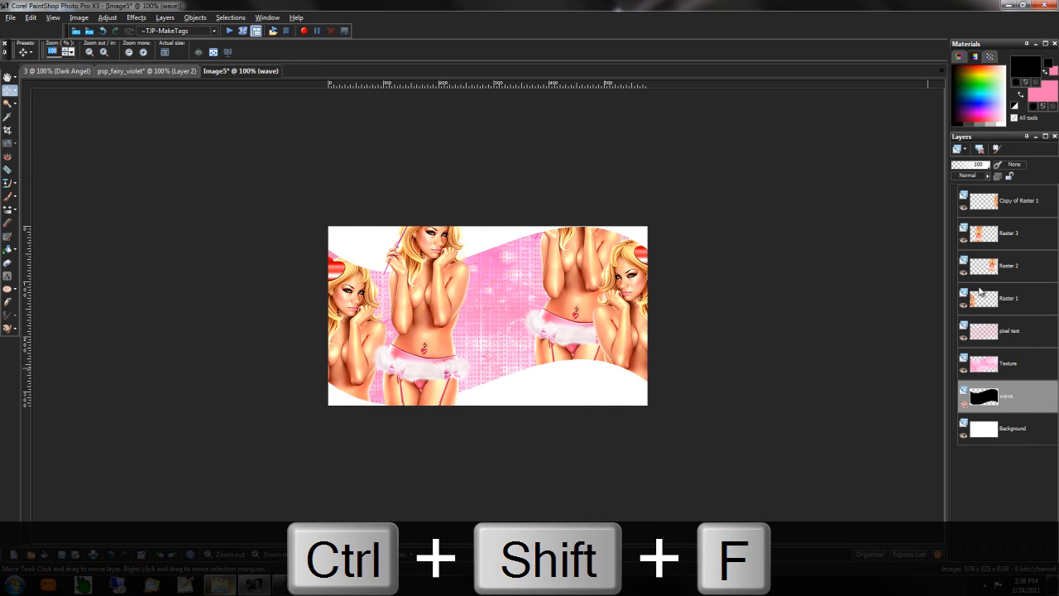
- Invert the selection and erase the Raster 3 figure outside the wave, then deselect
{"action": "left_click", "coordinate": [1011, 207]}
{"action": "key", "text": "ctrl+shift+i"}
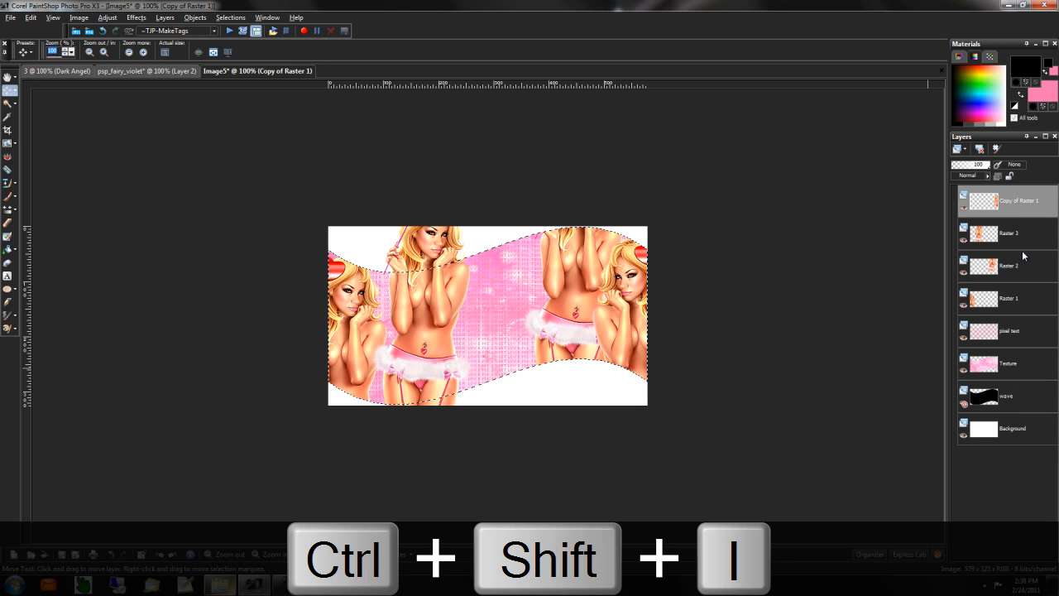
{"action": "left_click", "coordinate": [1018, 240]}
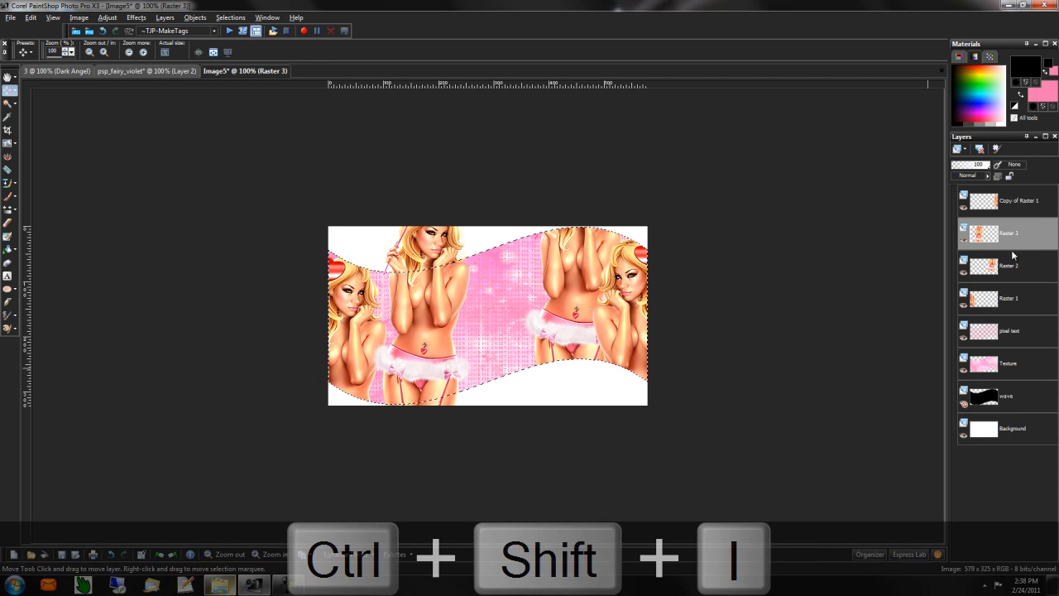
{"action": "key", "text": "ctrl+shift+i"}
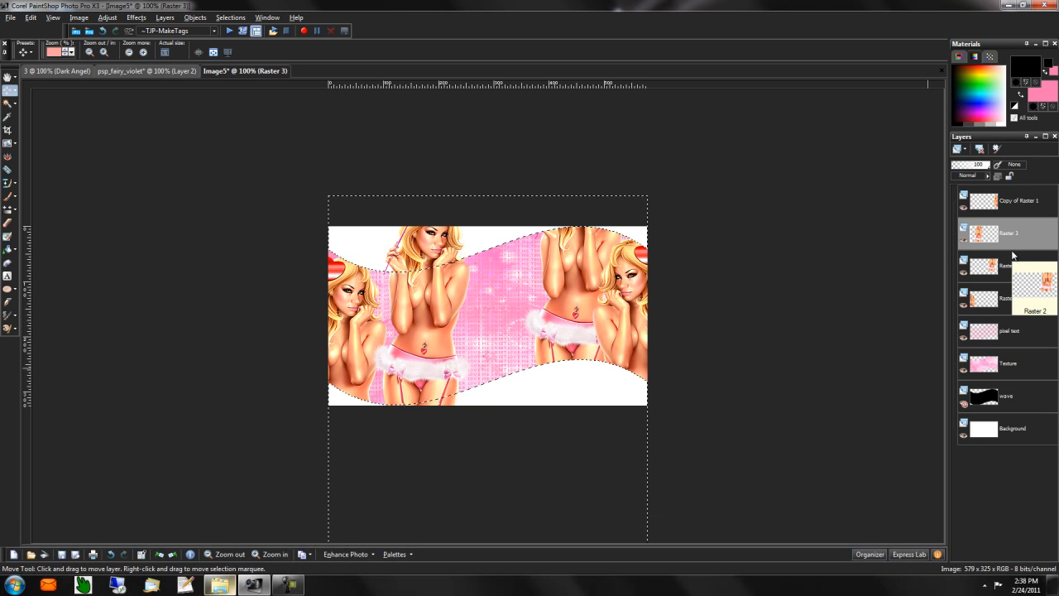
{"action": "key", "text": "Delete"}
{"action": "key", "text": "ctrl+d"}
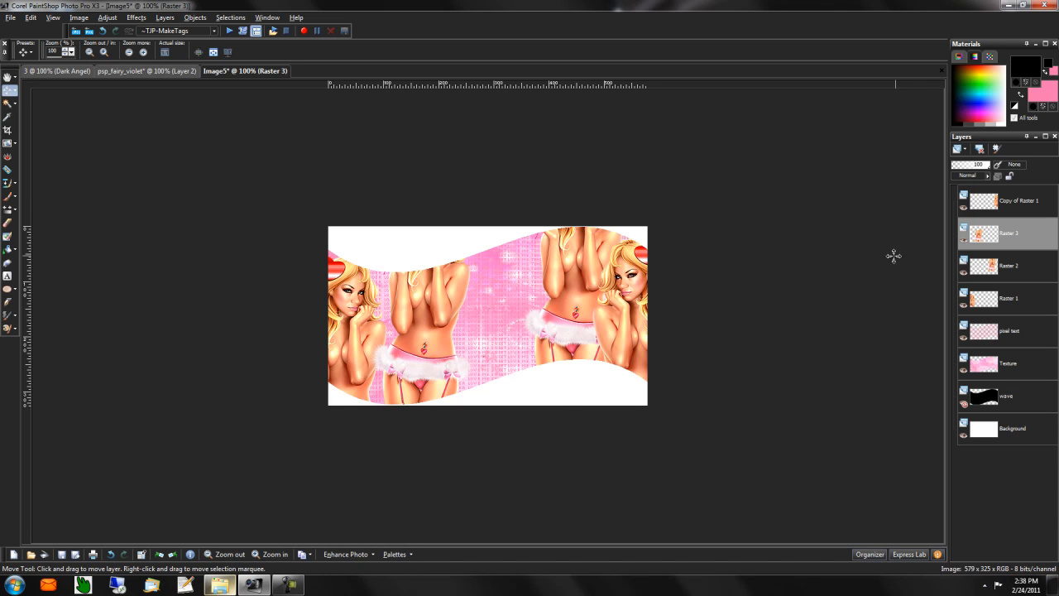
- Hide Raster 2, Raster 3 and Copy of Raster 1, then duplicate the Raster 1 layer
{"action": "left_click", "coordinate": [1014, 306]}
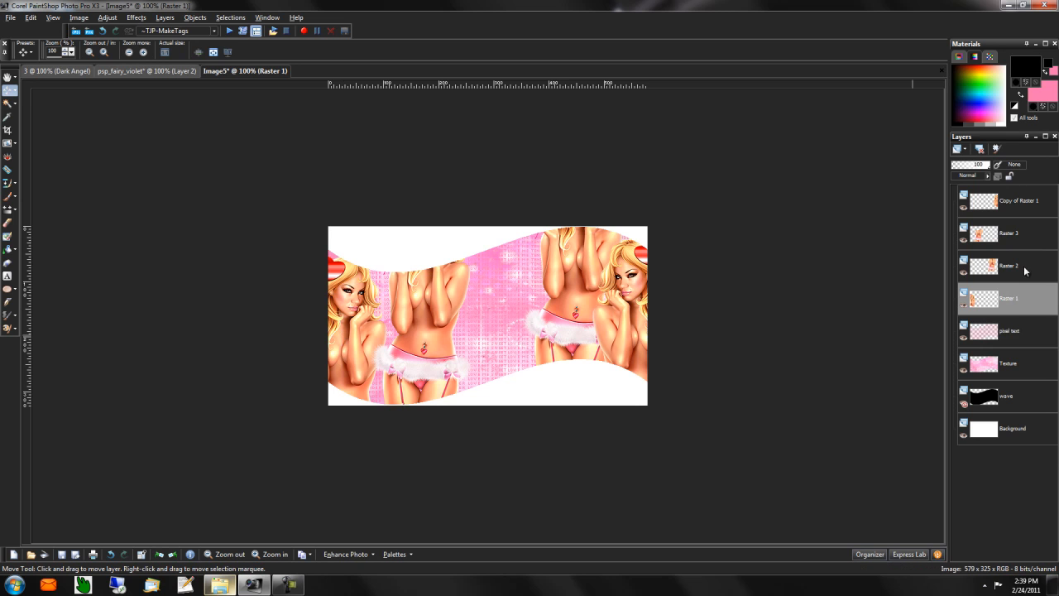
{"action": "left_click", "coordinate": [964, 273]}
{"action": "left_click", "coordinate": [964, 240]}
{"action": "left_click", "coordinate": [965, 208]}
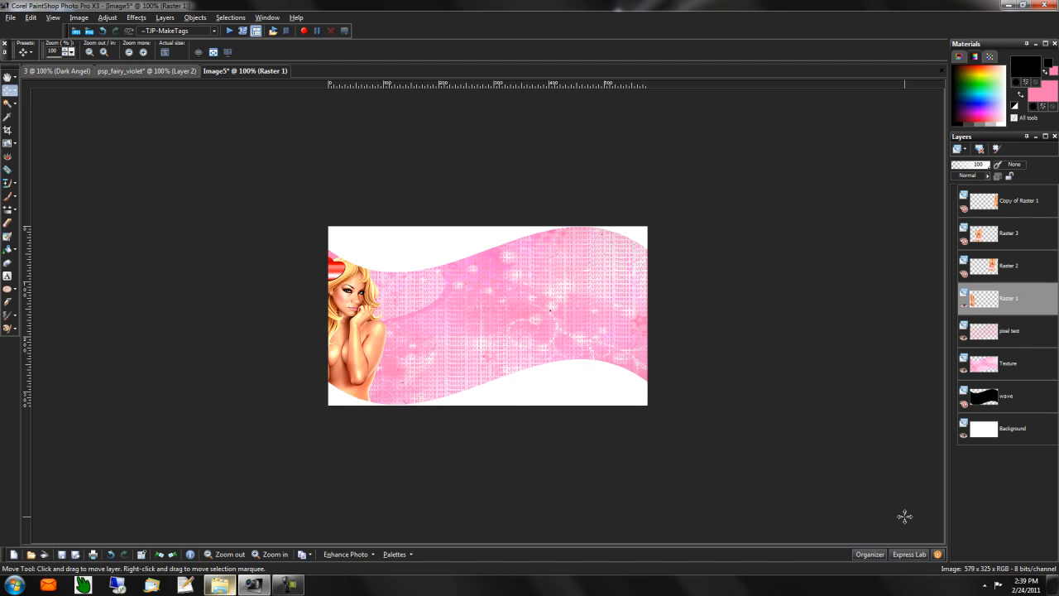
{"action": "right_click", "coordinate": [1027, 308]}
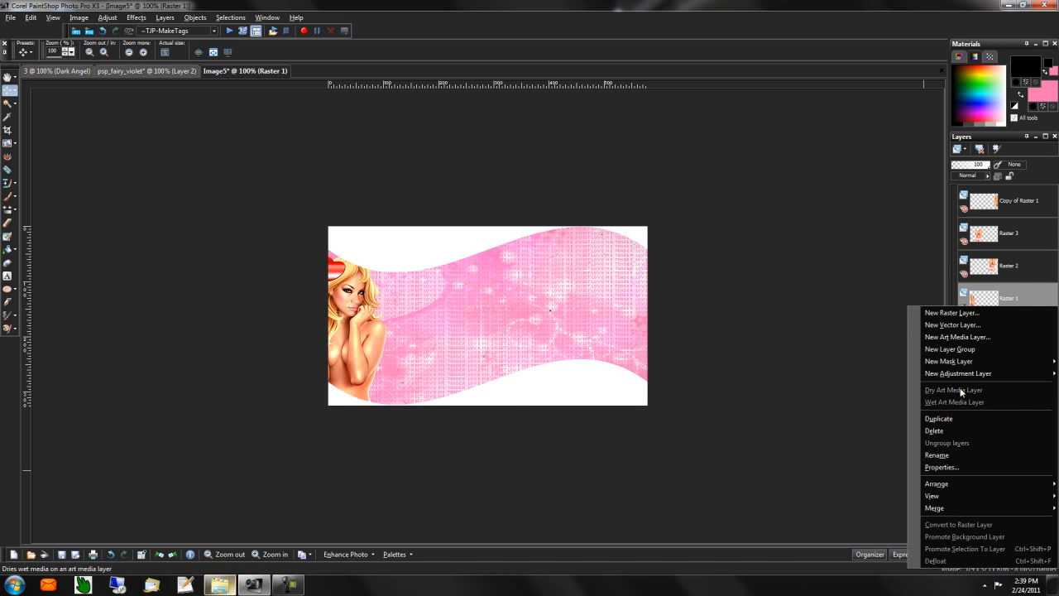
{"action": "left_click", "coordinate": [953, 416]}
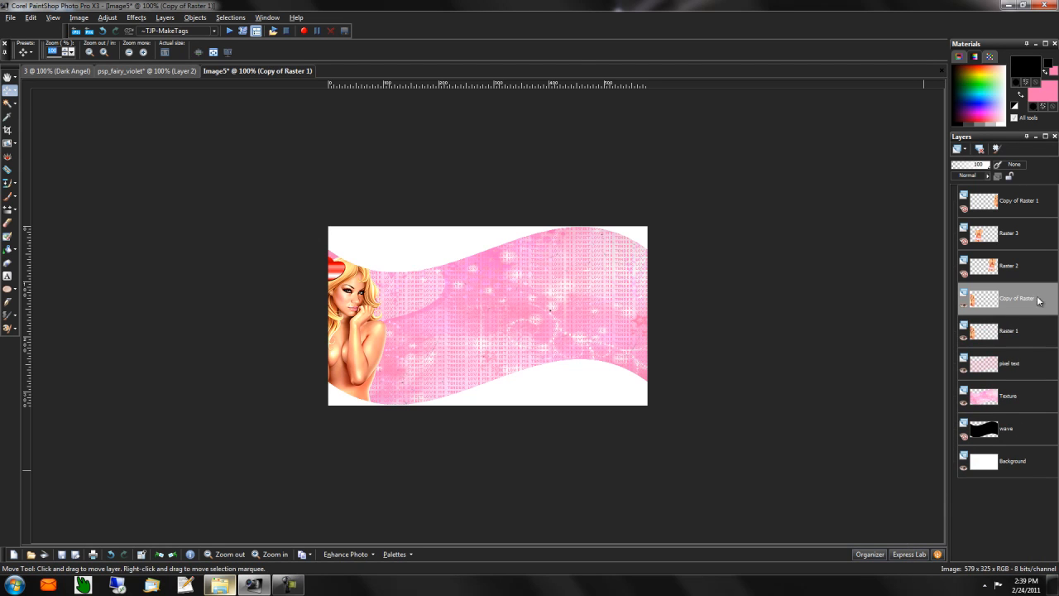
- Apply a Gaussian Blur to the duplicated Raster 1 figure copy
{"action": "left_click", "coordinate": [109, 18]}
{"action": "mouse_move", "coordinate": [140, 168]}
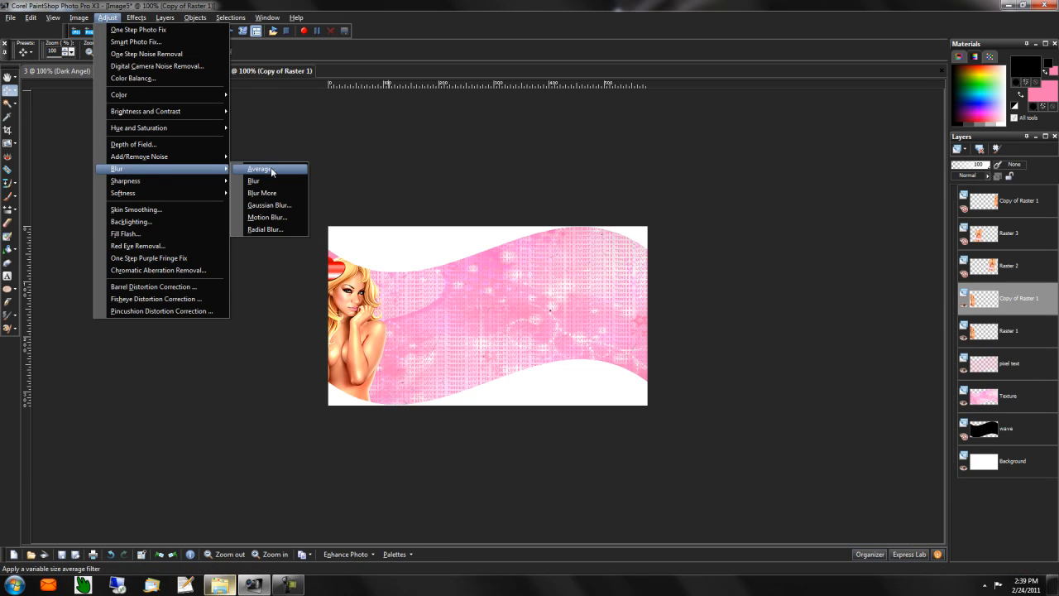
{"action": "left_click", "coordinate": [267, 205]}
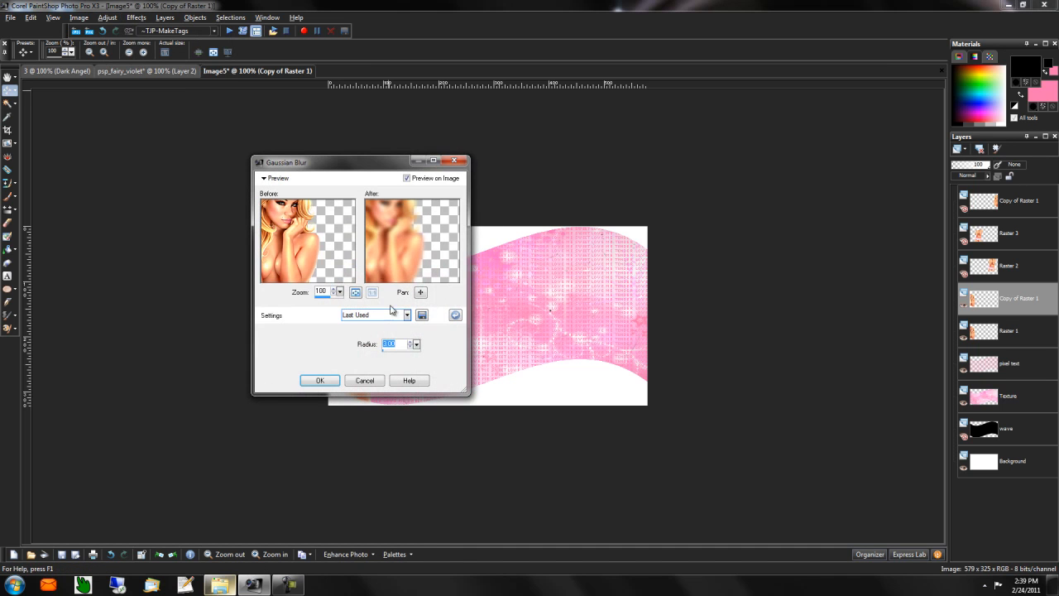
{"action": "left_click", "coordinate": [323, 380]}
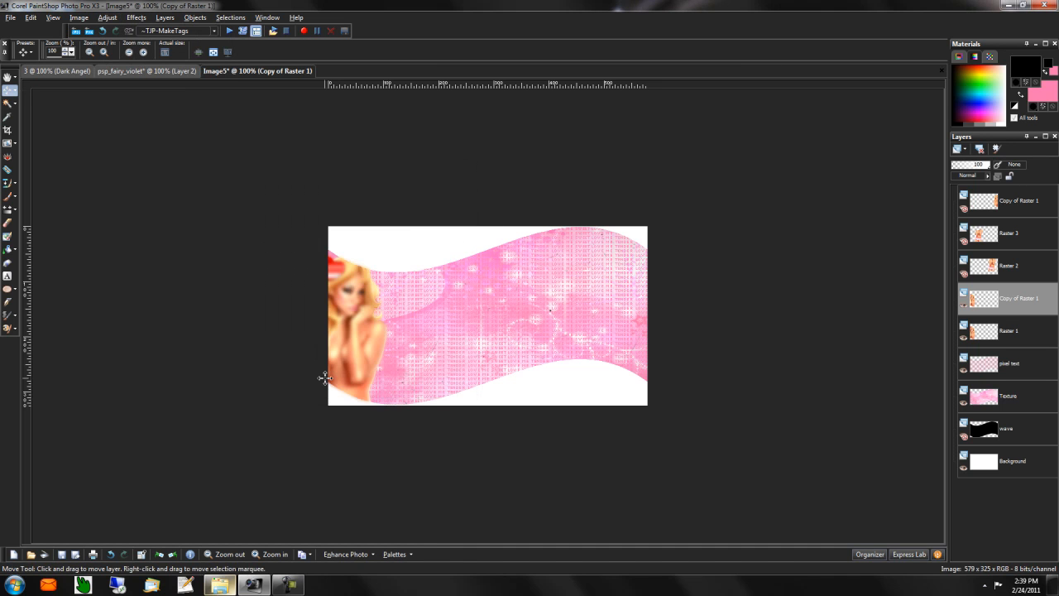
- Blend Raster 1 as Luminance (Legacy) at 30 opacity and its blurred copy as Screen
{"action": "left_click", "coordinate": [1007, 335]}
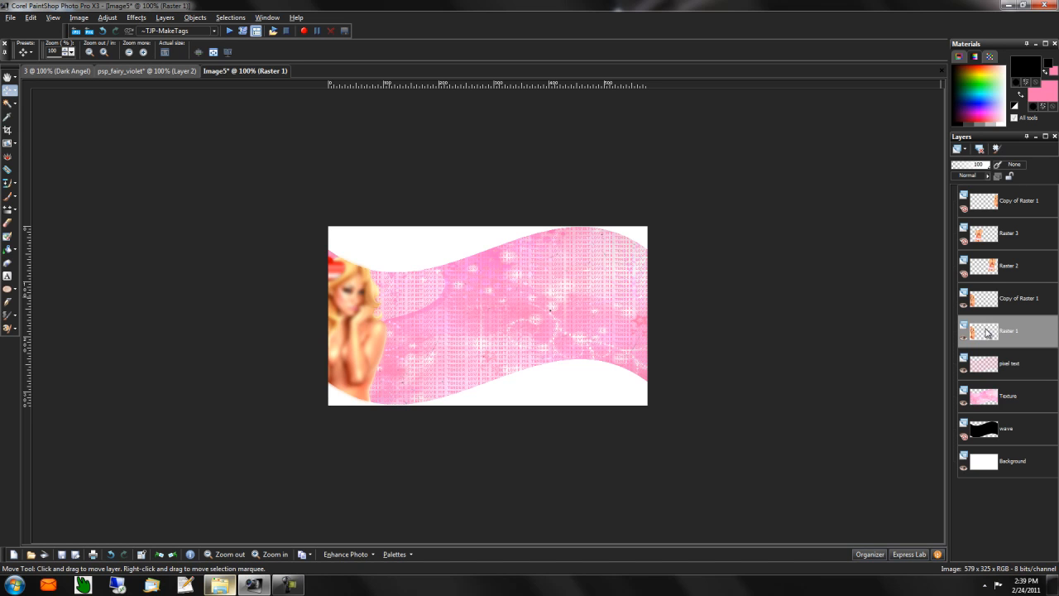
{"action": "left_click", "coordinate": [970, 175]}
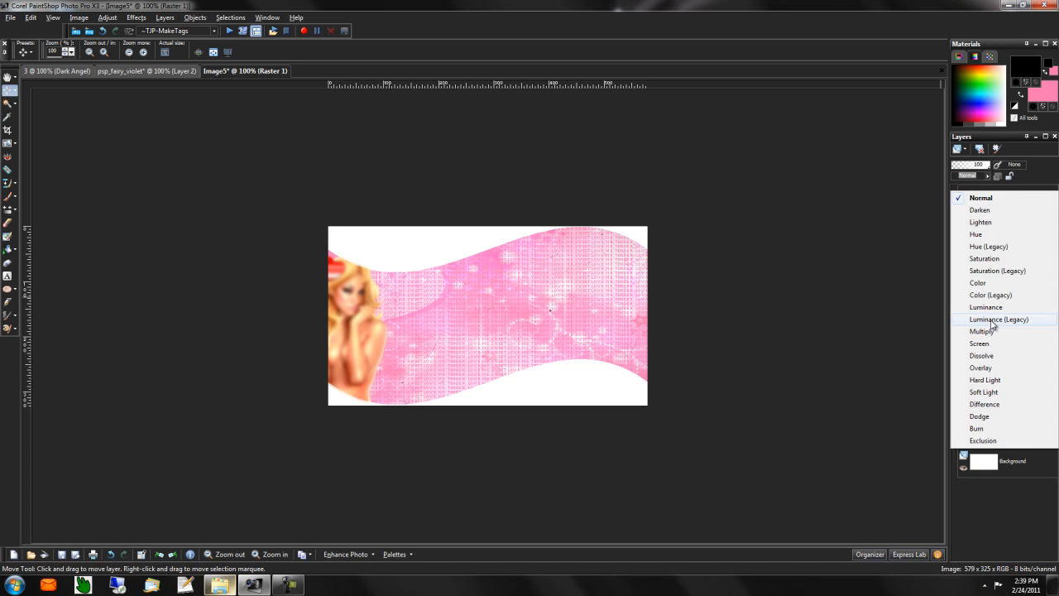
{"action": "left_click", "coordinate": [991, 320]}
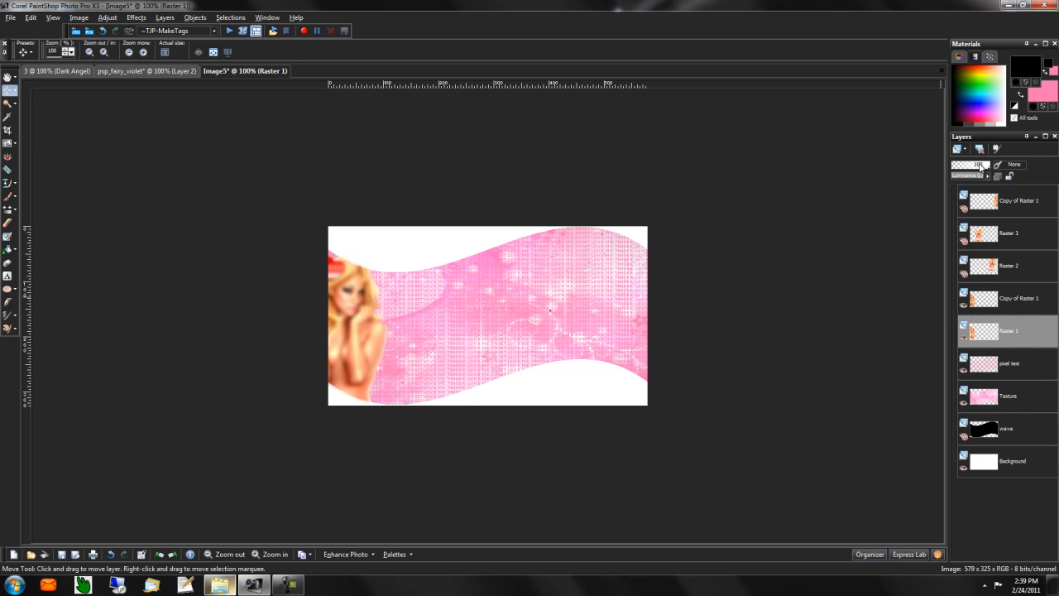
{"action": "left_click_drag", "start_coordinate": [981, 166], "coordinate": [966, 168]}
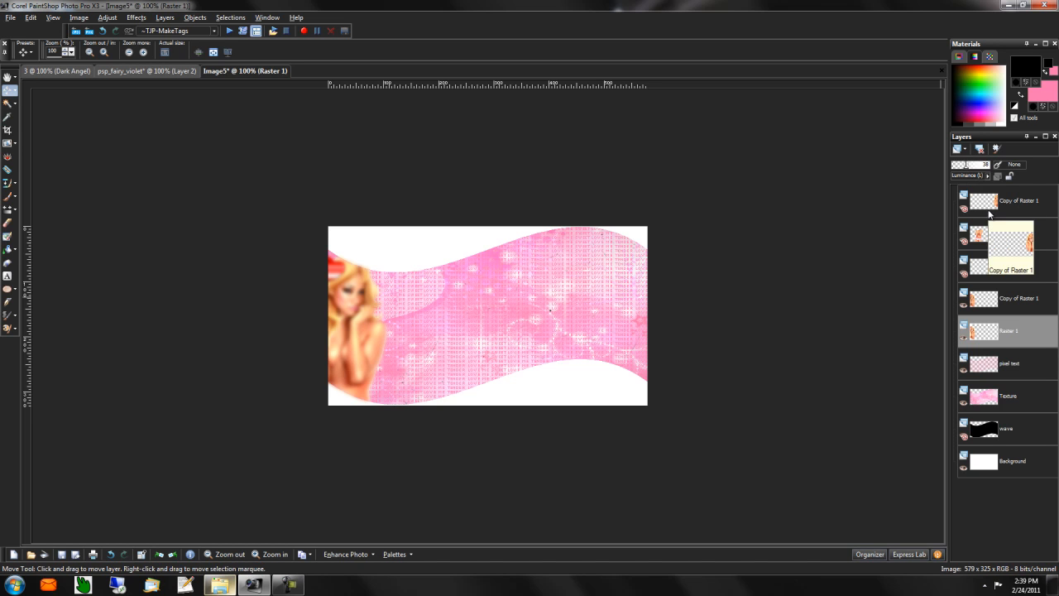
{"action": "left_click", "coordinate": [1020, 301]}
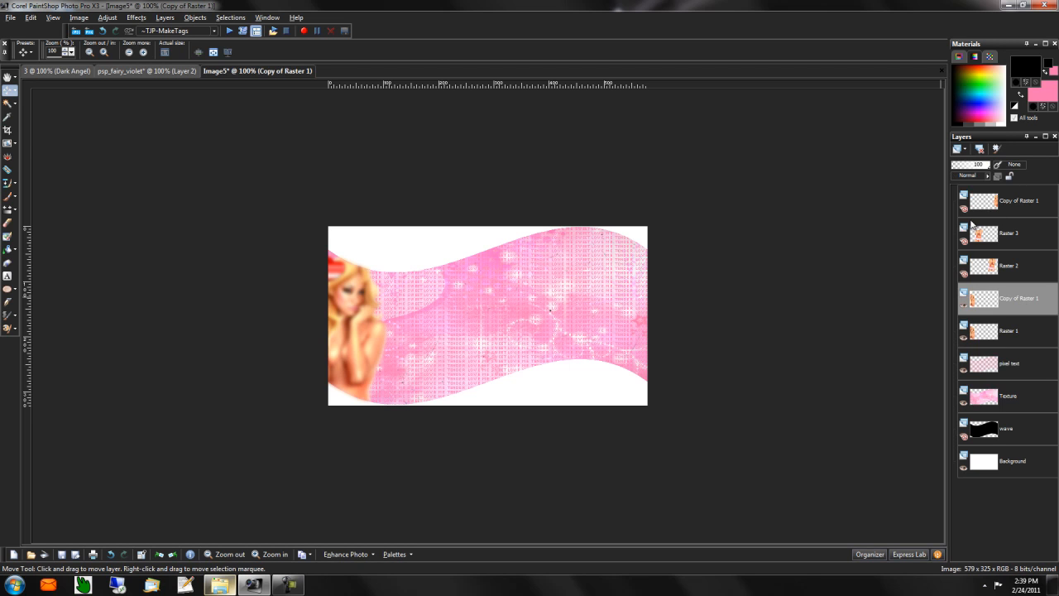
{"action": "left_click", "coordinate": [989, 177]}
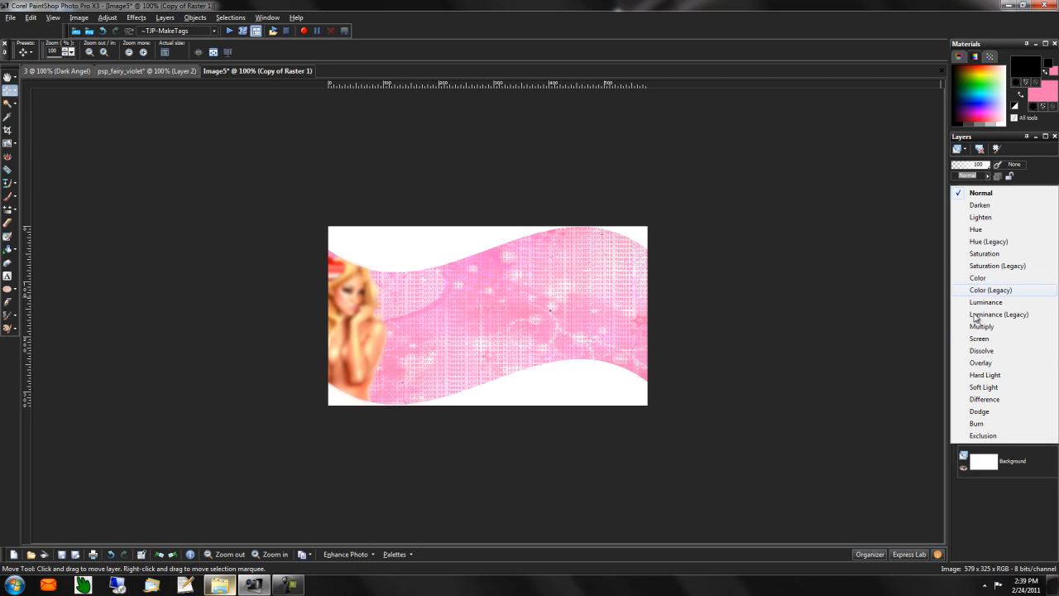
{"action": "left_click", "coordinate": [982, 340]}
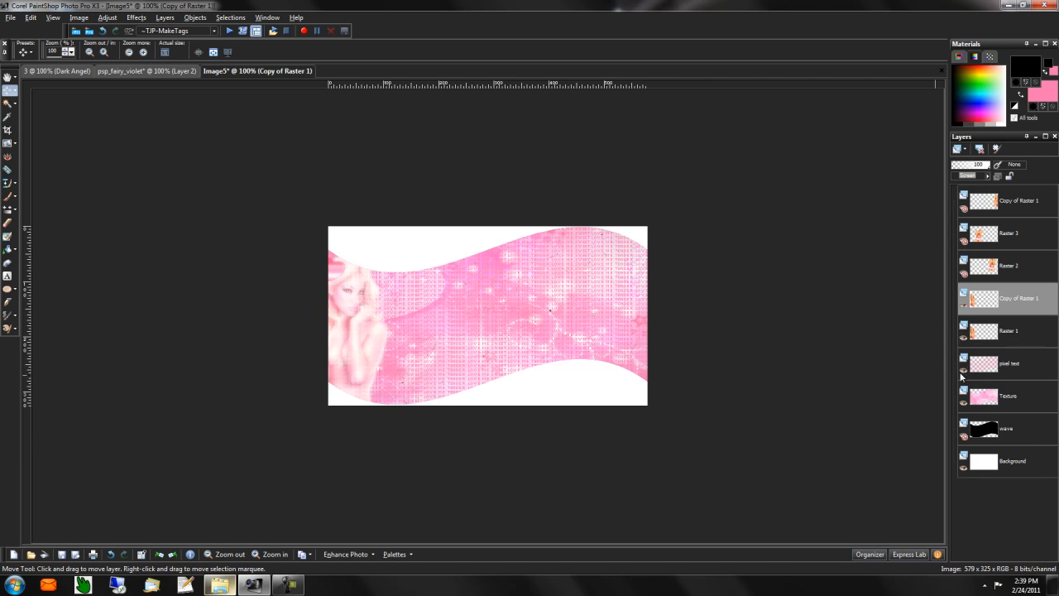
- Move Raster 3 below Raster 2 in the layer stack and make it visible
{"action": "left_click", "coordinate": [1019, 328]}
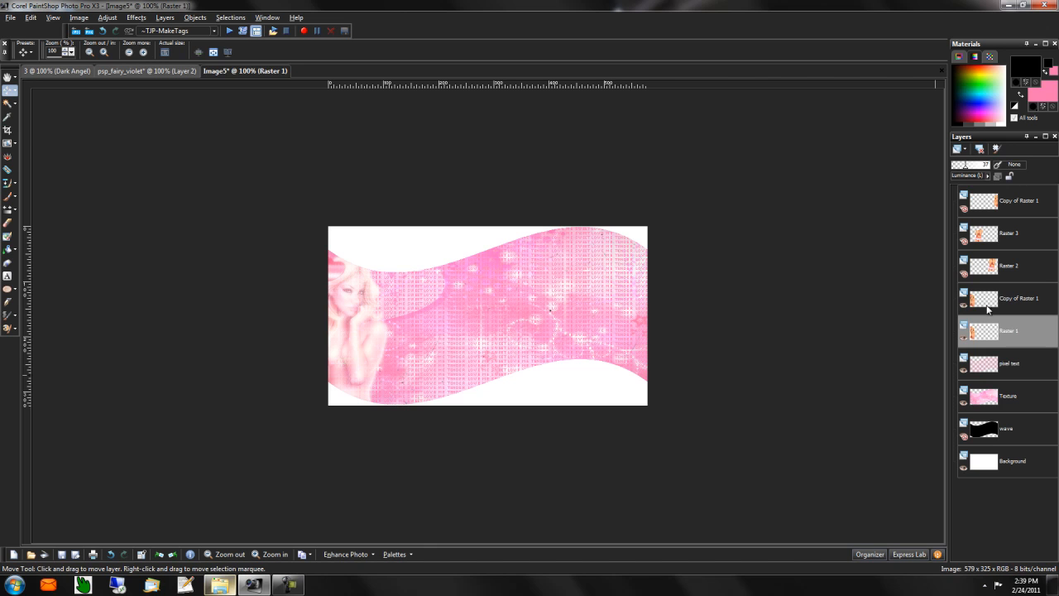
{"action": "left_click_drag", "start_coordinate": [994, 239], "coordinate": [994, 266]}
{"action": "left_click", "coordinate": [965, 273]}
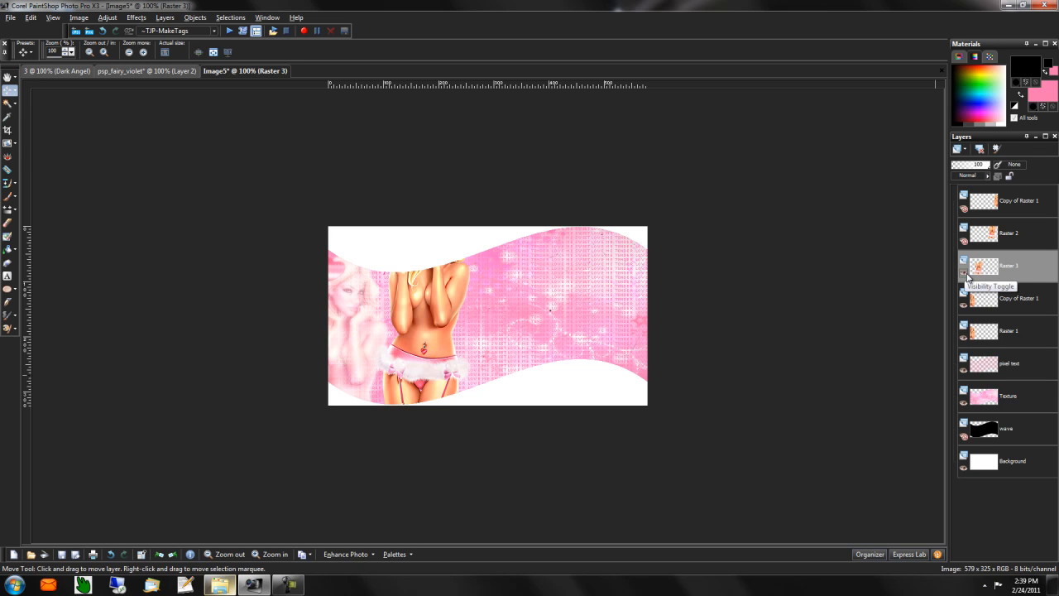
- Duplicate Raster 3 and apply a Gaussian Blur to the copy
{"action": "right_click", "coordinate": [1018, 265]}
{"action": "left_click", "coordinate": [944, 378]}
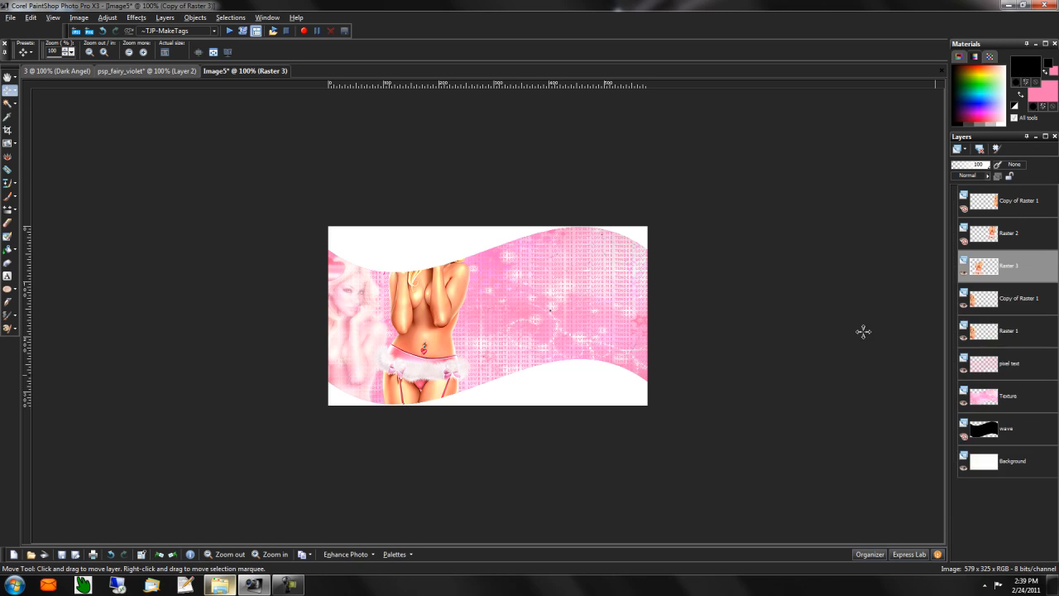
{"action": "left_click", "coordinate": [108, 17]}
{"action": "mouse_move", "coordinate": [227, 173]}
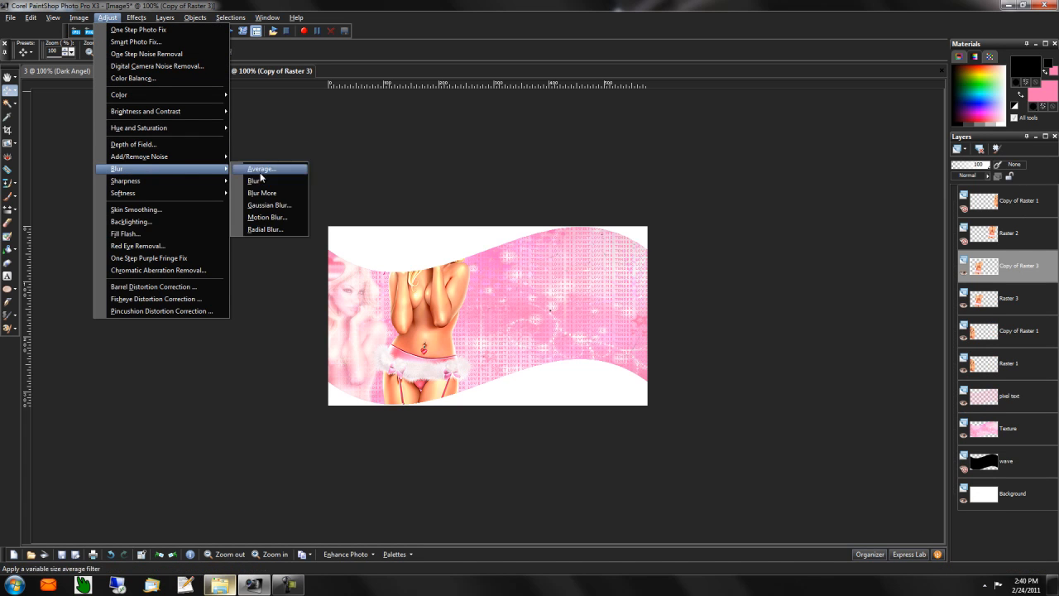
{"action": "left_click", "coordinate": [269, 204]}
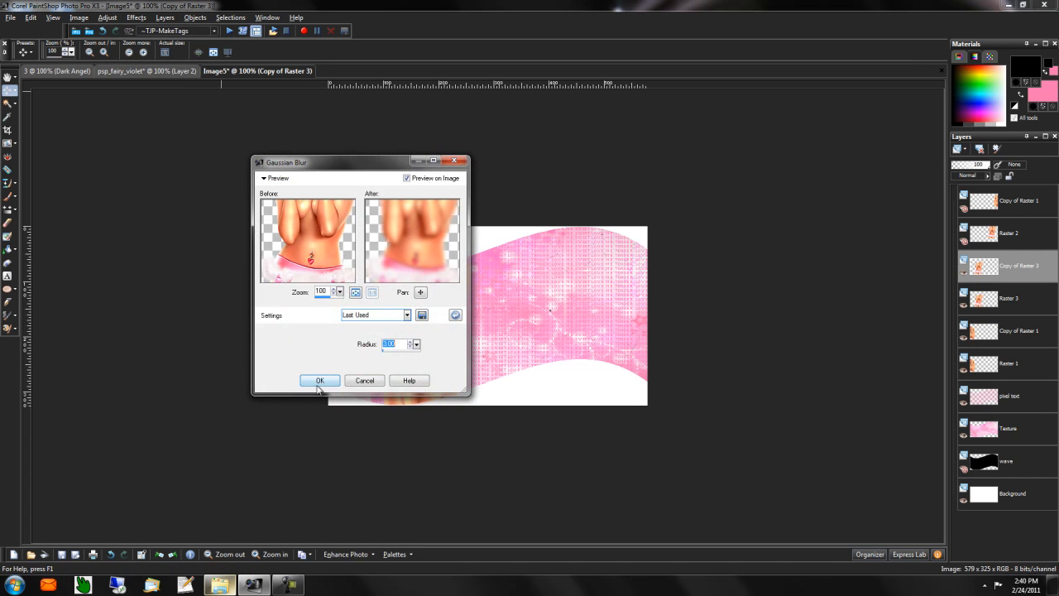
{"action": "left_click", "coordinate": [319, 383]}
- Set Raster 3 to Luminance (Legacy) at 48, its copy to Screen at 29, and show Raster 2
{"action": "left_click", "coordinate": [1024, 296]}
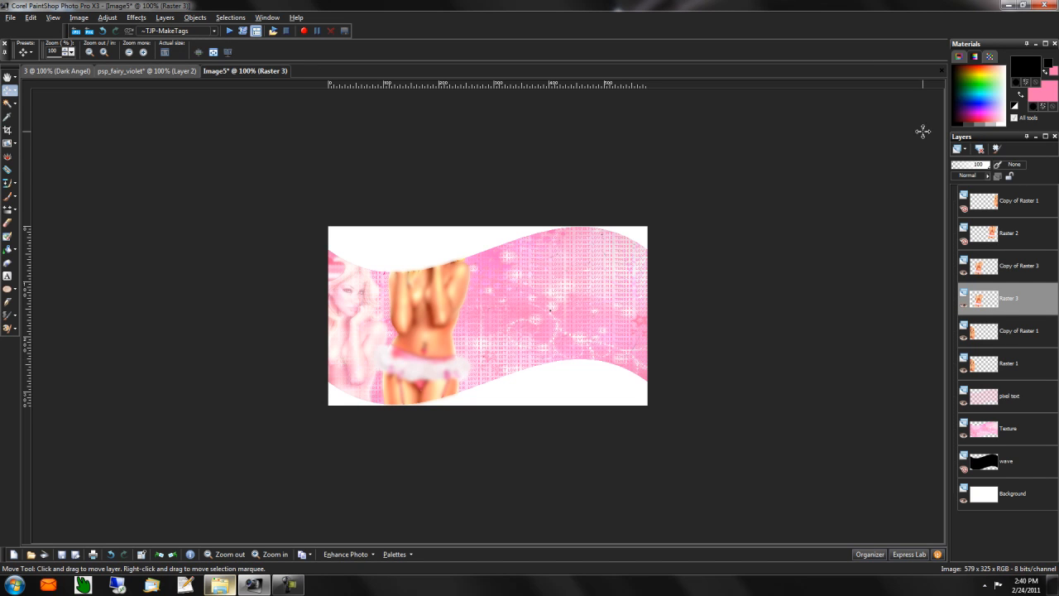
{"action": "left_click", "coordinate": [988, 176]}
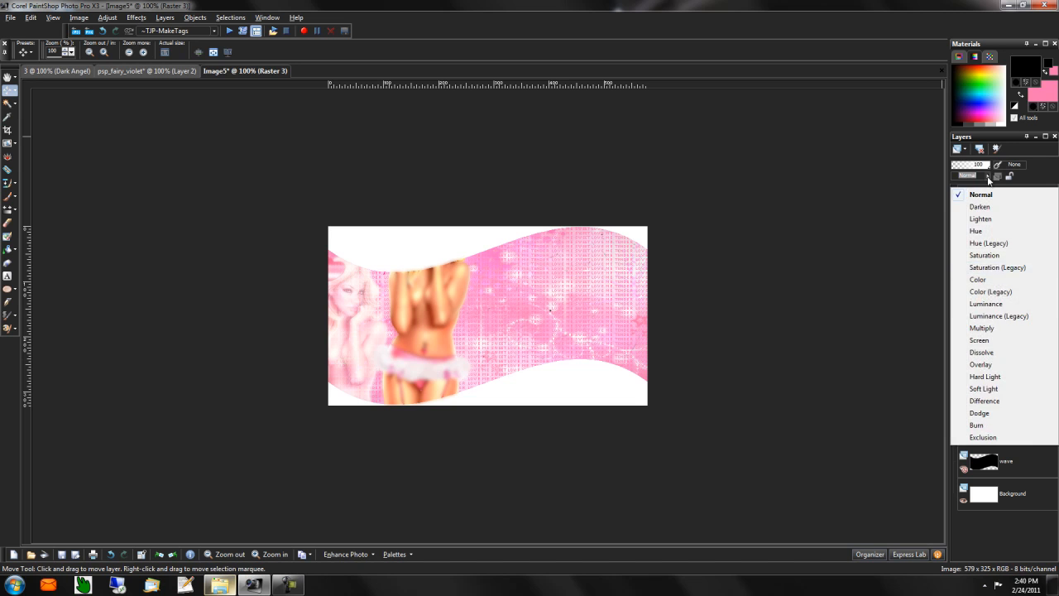
{"action": "left_click", "coordinate": [1027, 318]}
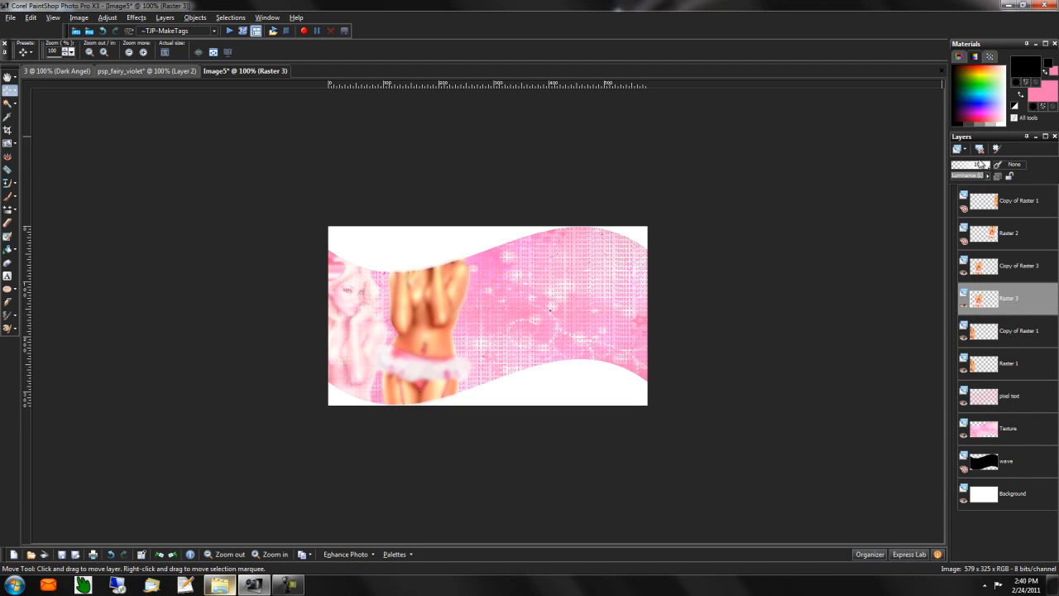
{"action": "left_click_drag", "start_coordinate": [960, 171], "coordinate": [968, 167]}
{"action": "left_click", "coordinate": [1032, 266]}
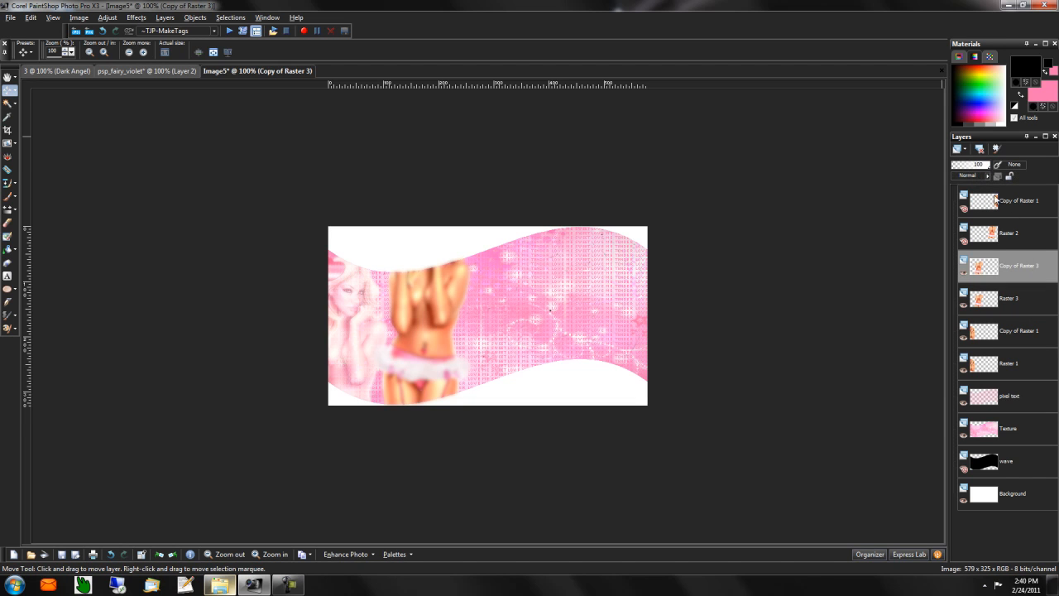
{"action": "left_click", "coordinate": [993, 175]}
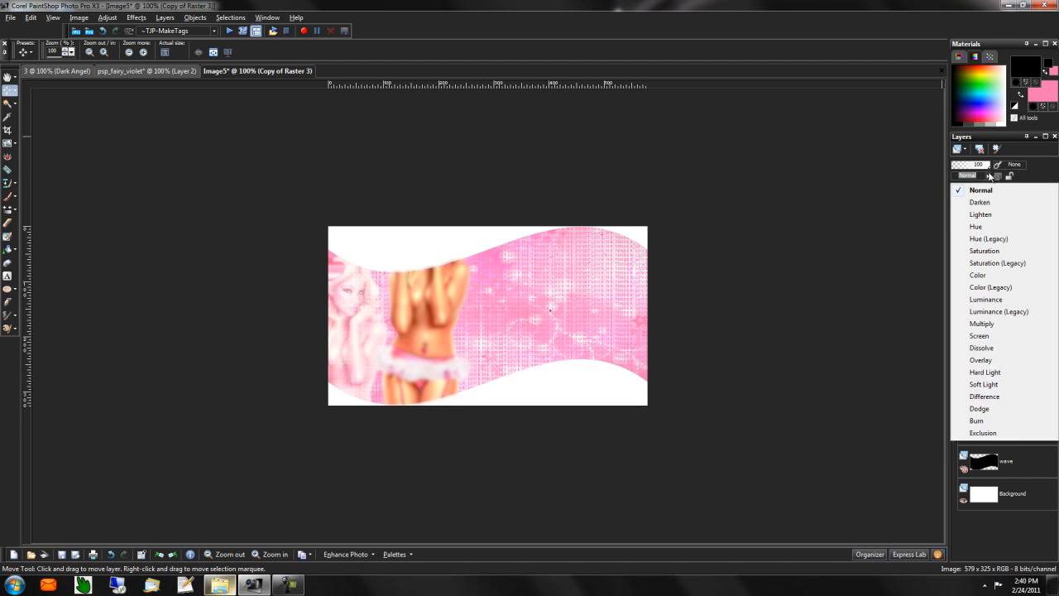
{"action": "left_click", "coordinate": [979, 336]}
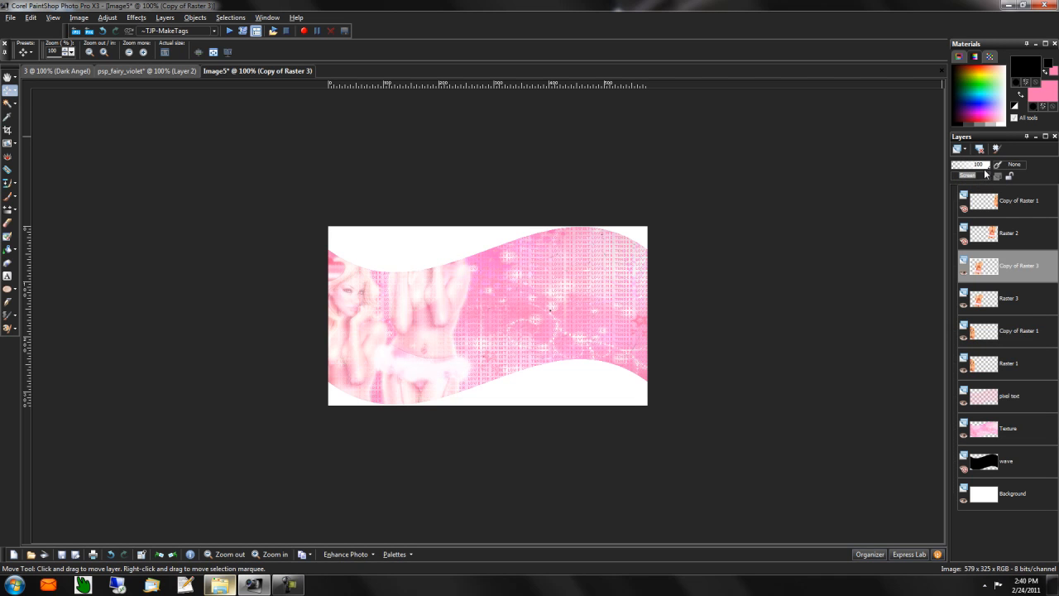
{"action": "left_click_drag", "start_coordinate": [984, 171], "coordinate": [952, 168]}
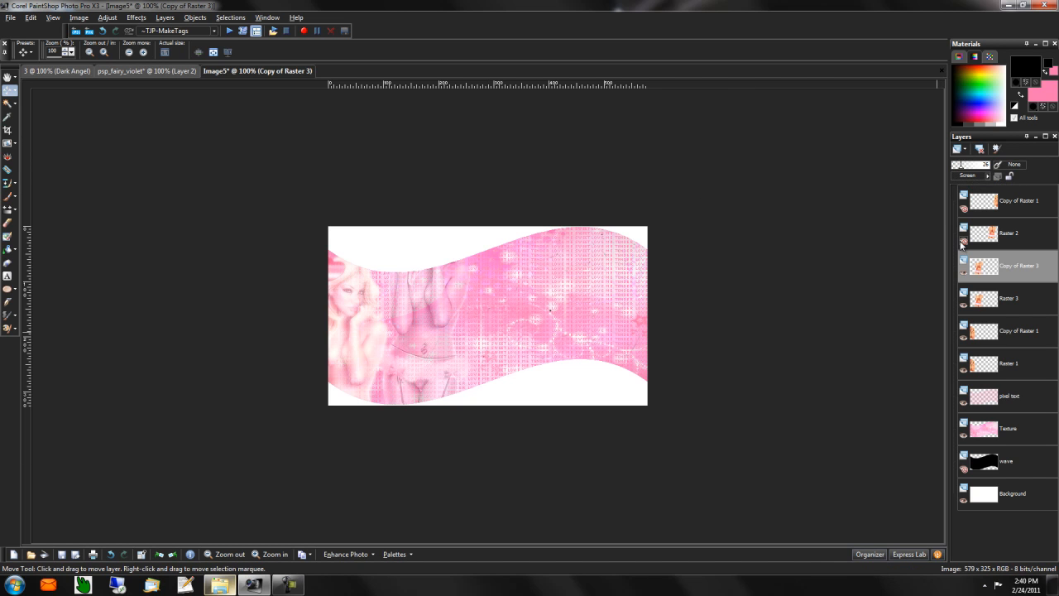
{"action": "left_click", "coordinate": [963, 241]}
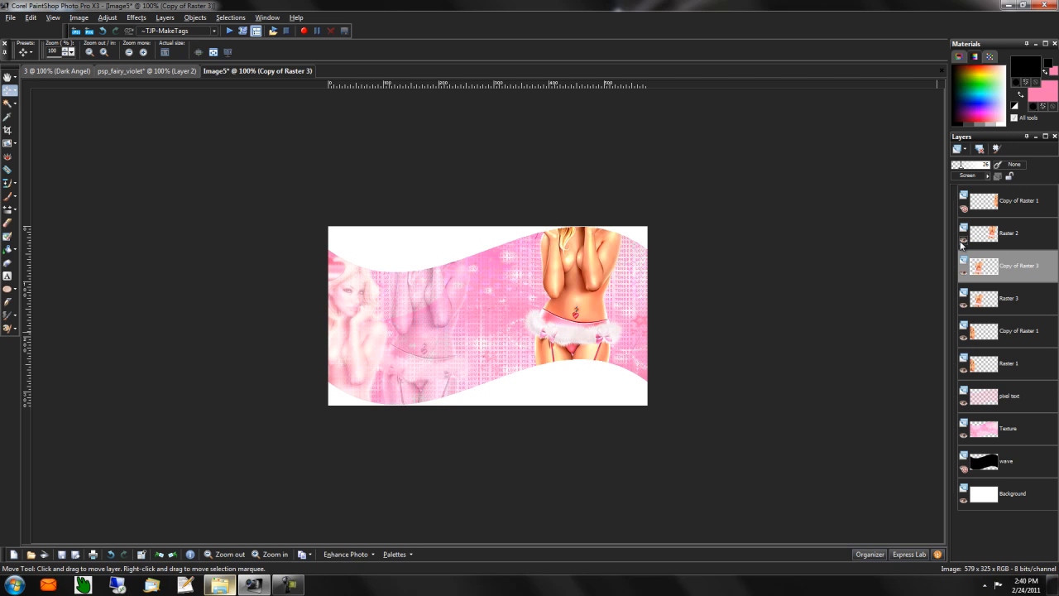
{"action": "left_click", "coordinate": [1026, 236]}
- Float and defloat a selection around the Raster 2 figure, then clear it
{"action": "right_click", "coordinate": [1034, 237]}
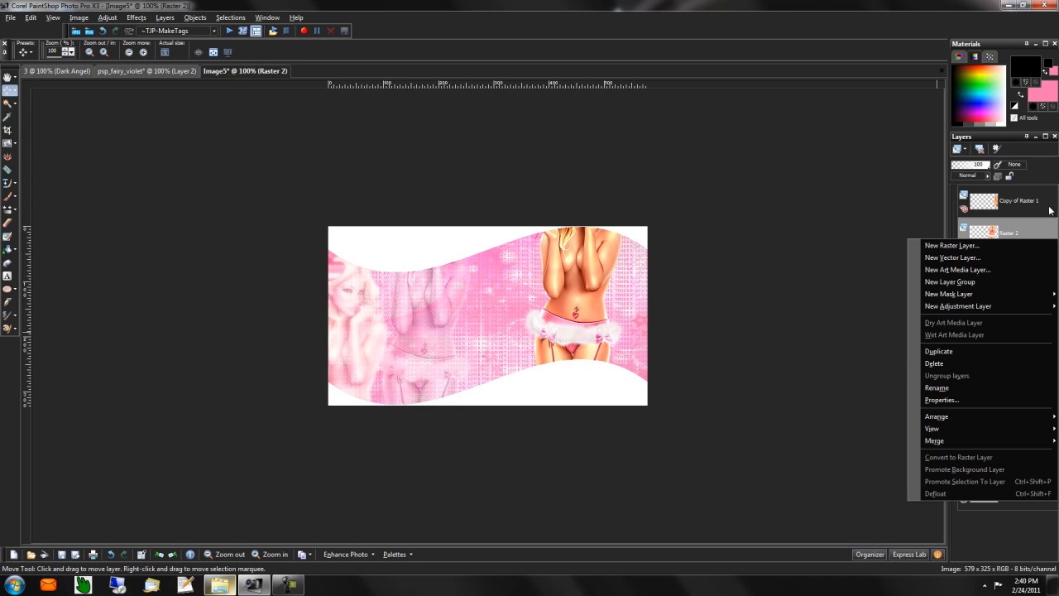
{"action": "left_click", "coordinate": [1033, 230]}
{"action": "left_click", "coordinate": [1029, 232]}
{"action": "key", "text": "ctrl+a"}
{"action": "key", "text": "ctrl+f"}
{"action": "key", "text": "ctrl+a"}
{"action": "key", "text": "ctrl+f"}
{"action": "key", "text": "ctrl+shift+f"}
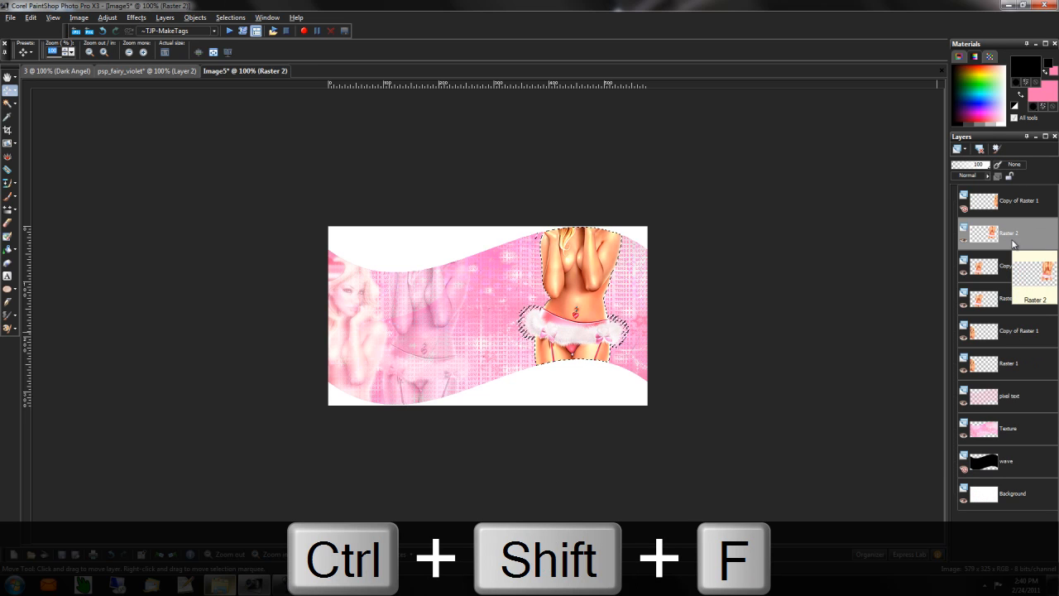
{"action": "left_click", "coordinate": [1012, 405]}
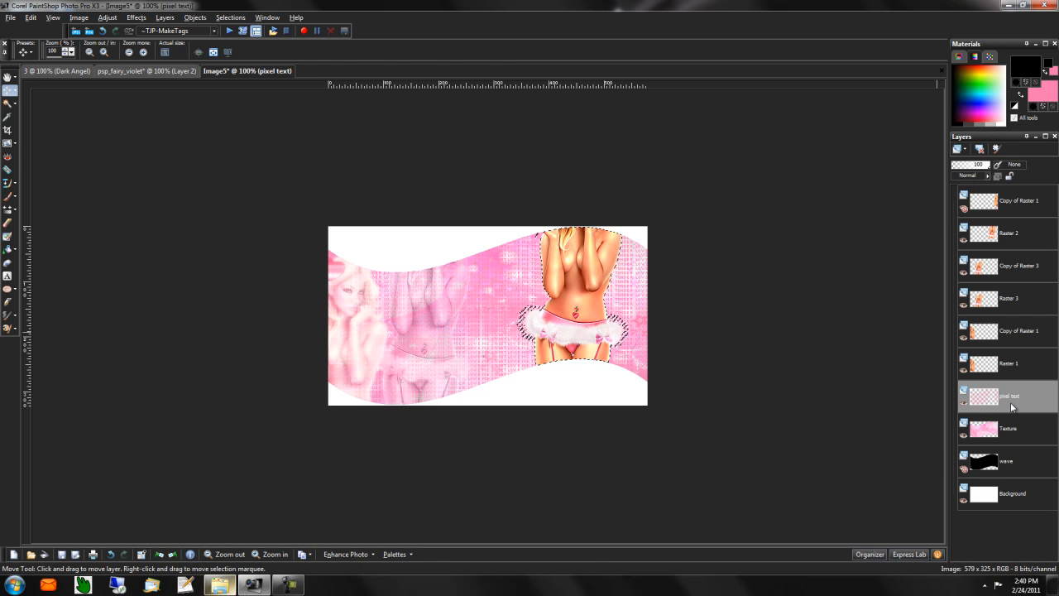
{"action": "key", "text": "ctrl+d"}
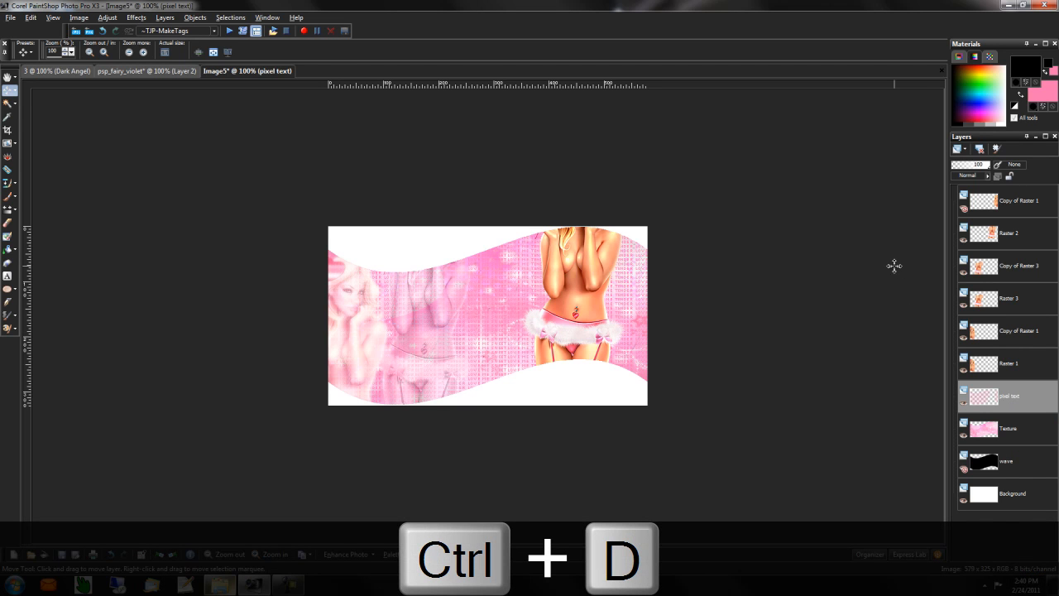
{"action": "left_click", "coordinate": [1020, 230]}
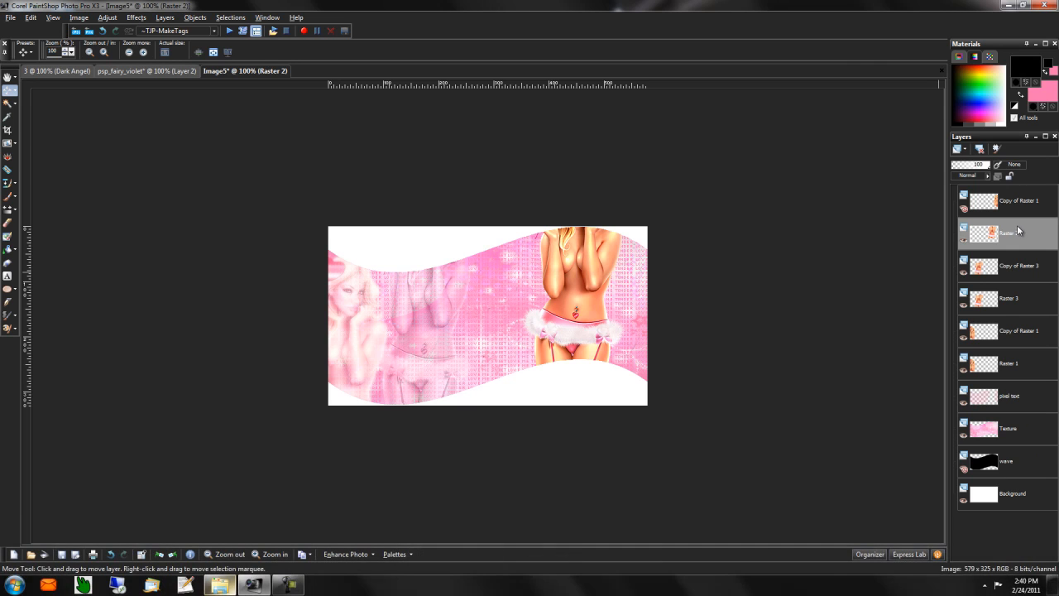
- Duplicate Raster 2 and apply a Gaussian Blur to Copy of Raster 2
{"action": "right_click", "coordinate": [1008, 236]}
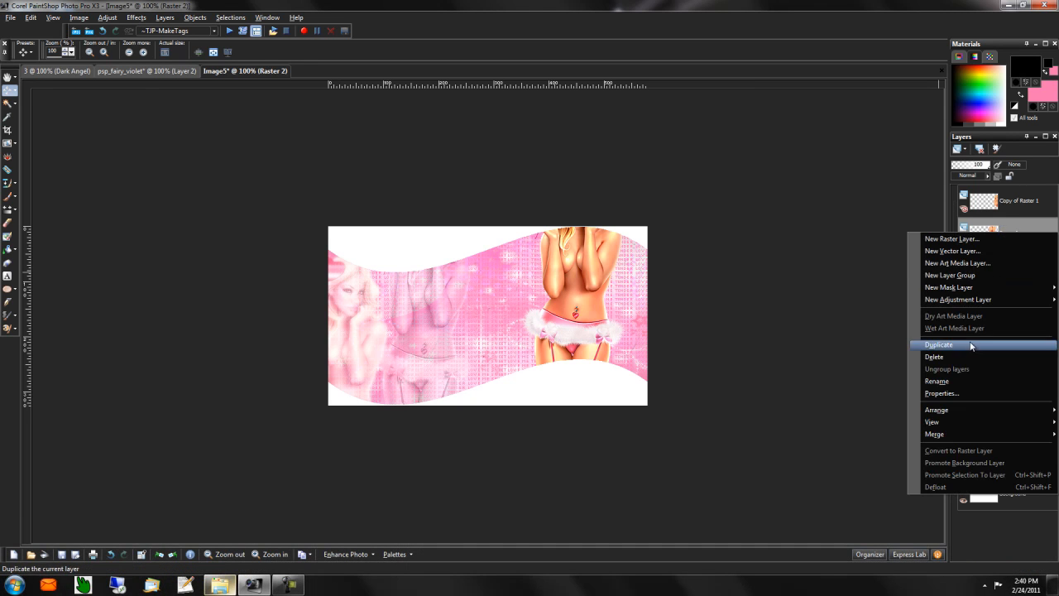
{"action": "left_click", "coordinate": [970, 342]}
{"action": "left_click", "coordinate": [101, 19]}
{"action": "mouse_move", "coordinate": [158, 171]}
{"action": "left_click", "coordinate": [276, 213]}
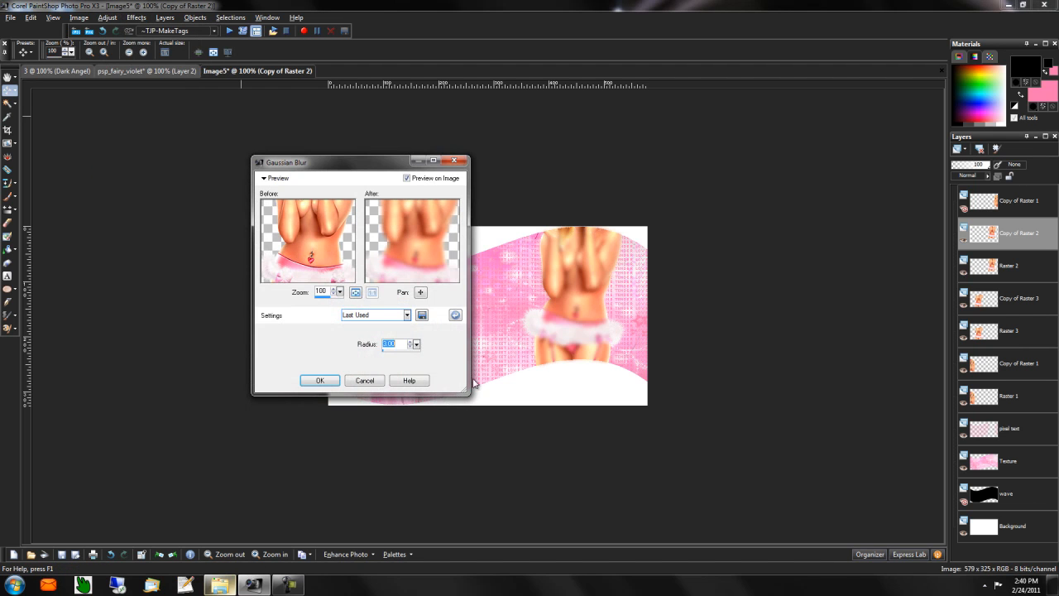
{"action": "left_click", "coordinate": [321, 381]}
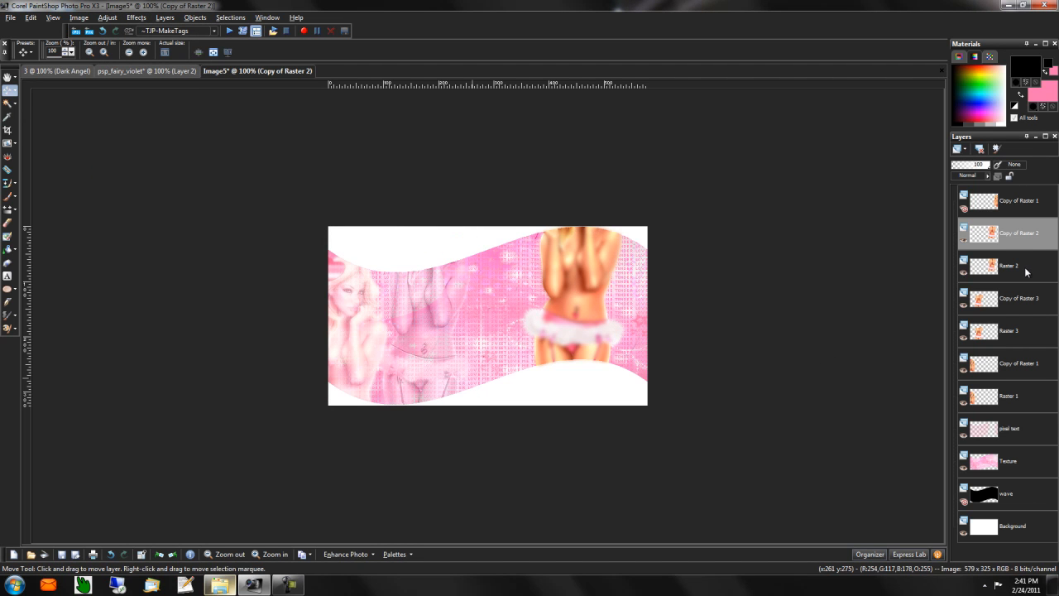
- Set Raster 2 to Luminance (Legacy) at 43 and Copy of Raster 2 to Screen at 56
{"action": "left_click", "coordinate": [1025, 272]}
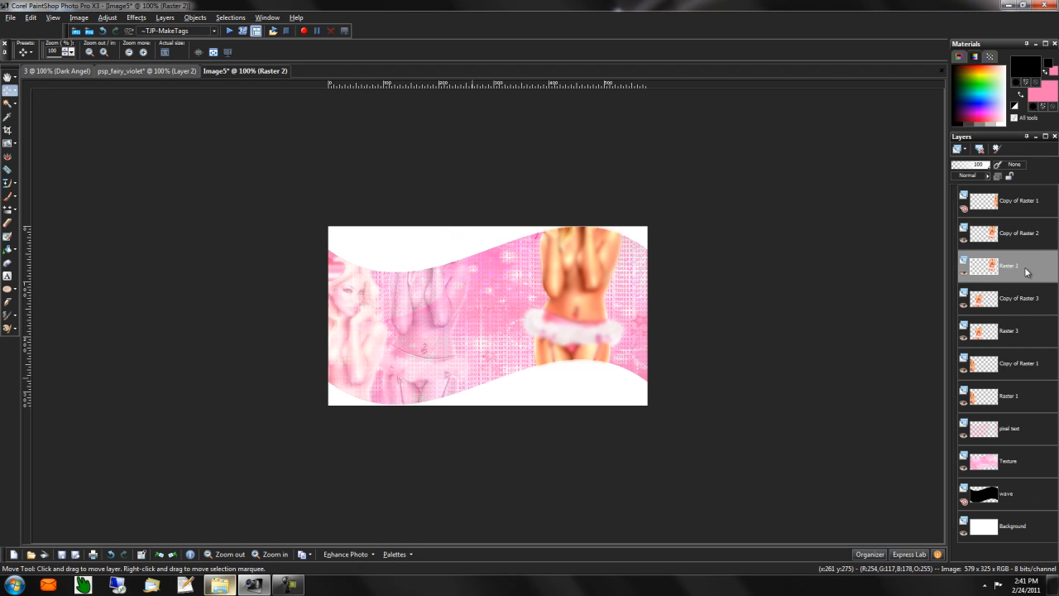
{"action": "left_click", "coordinate": [973, 174]}
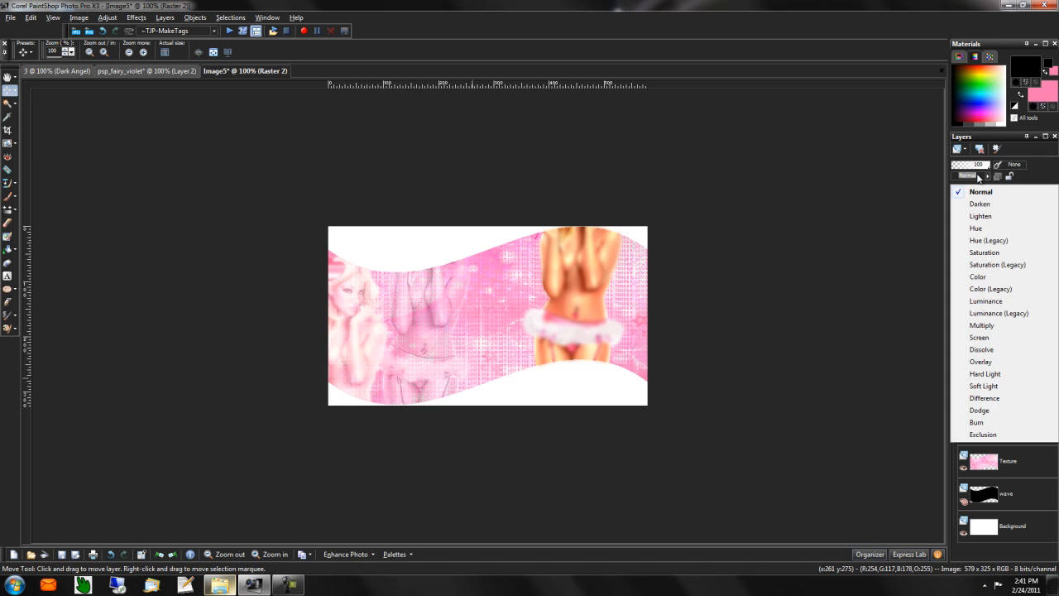
{"action": "left_click", "coordinate": [1010, 313]}
{"action": "left_click_drag", "start_coordinate": [980, 167], "coordinate": [969, 168]}
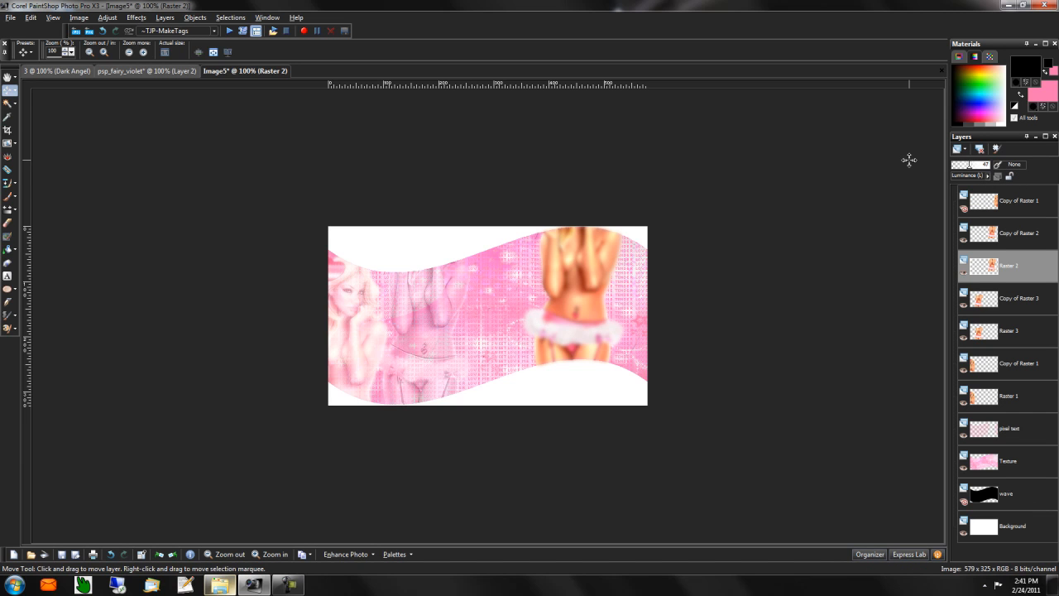
{"action": "left_click", "coordinate": [1014, 243]}
{"action": "left_click", "coordinate": [970, 174]}
{"action": "left_click", "coordinate": [980, 336]}
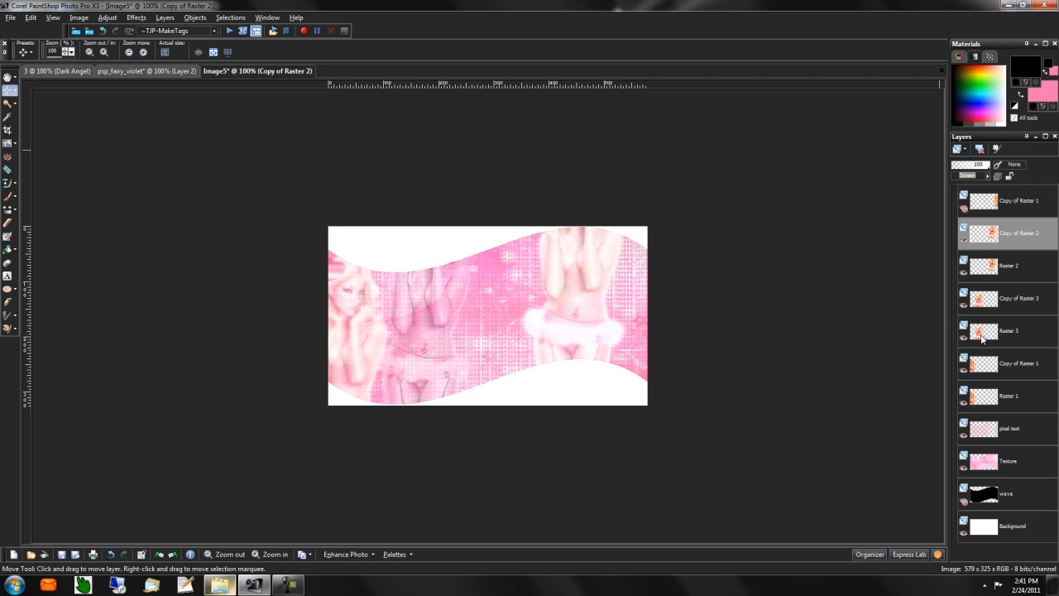
{"action": "left_click", "coordinate": [974, 166]}
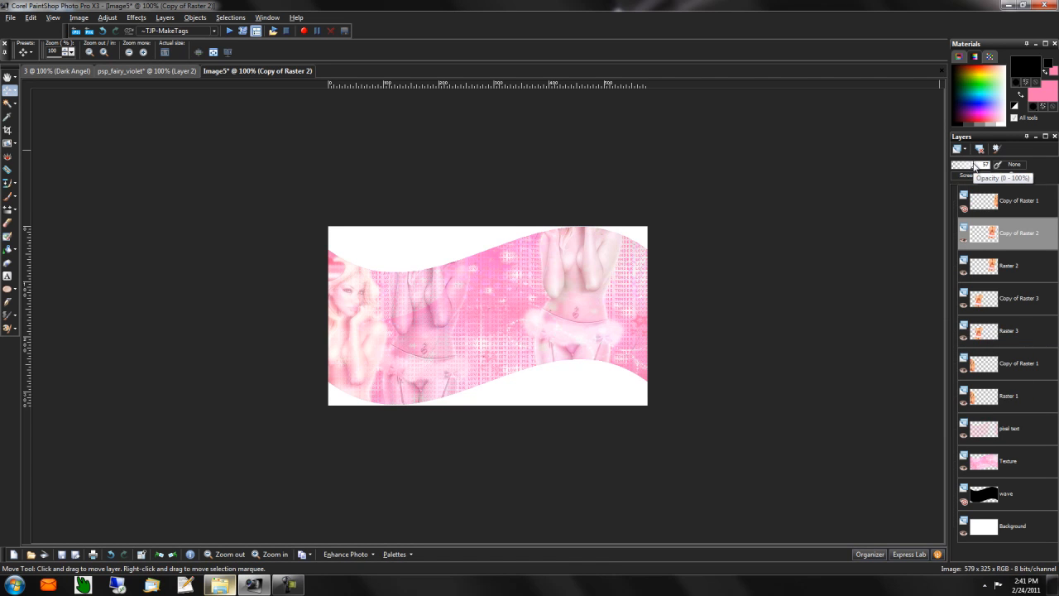